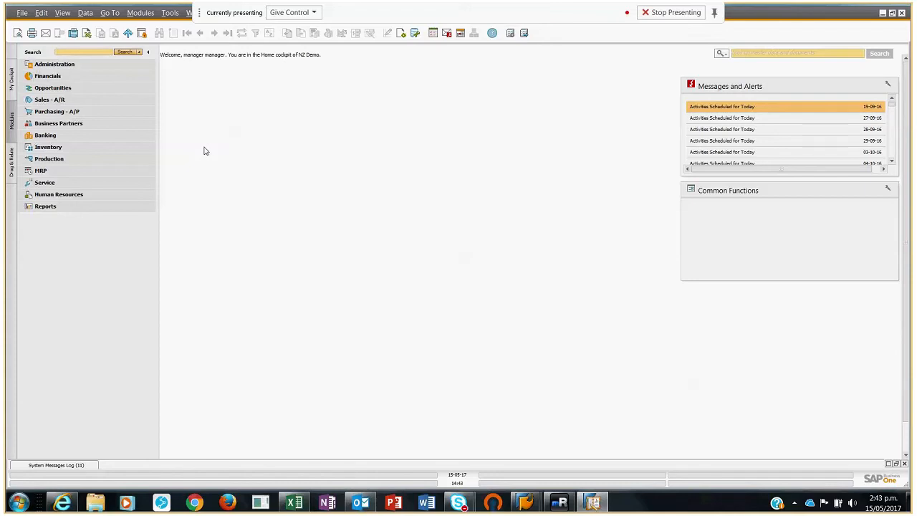
Step: Check the depreciation calculation period options in the company details' basic initialization settings, then close the details without changes
left_click(64, 67)
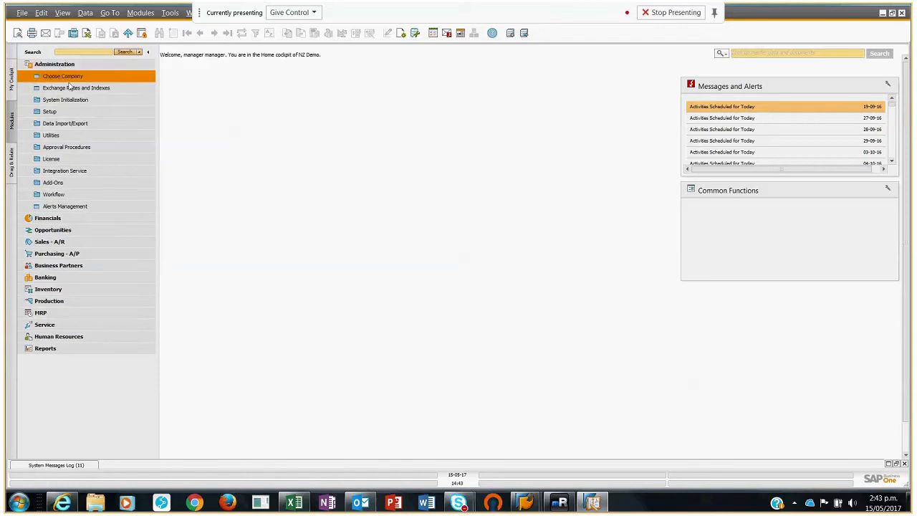
left_click(65, 100)
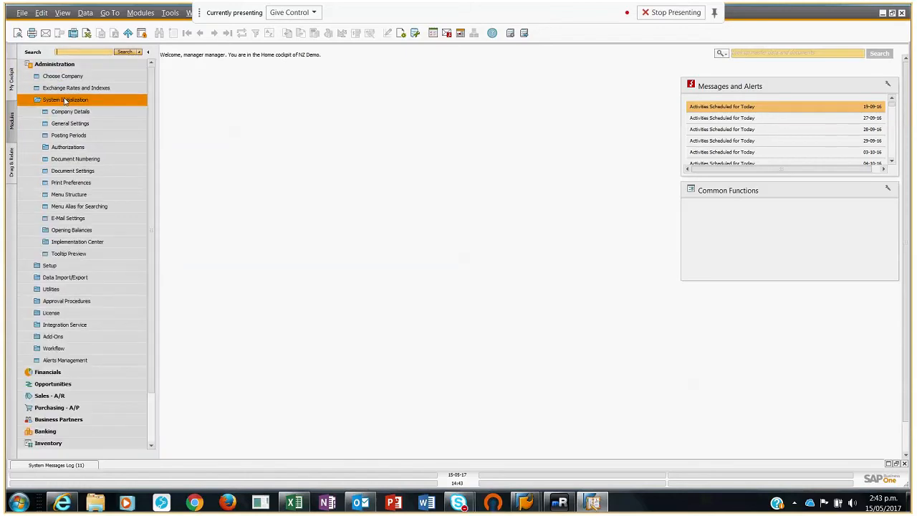
left_click(70, 112)
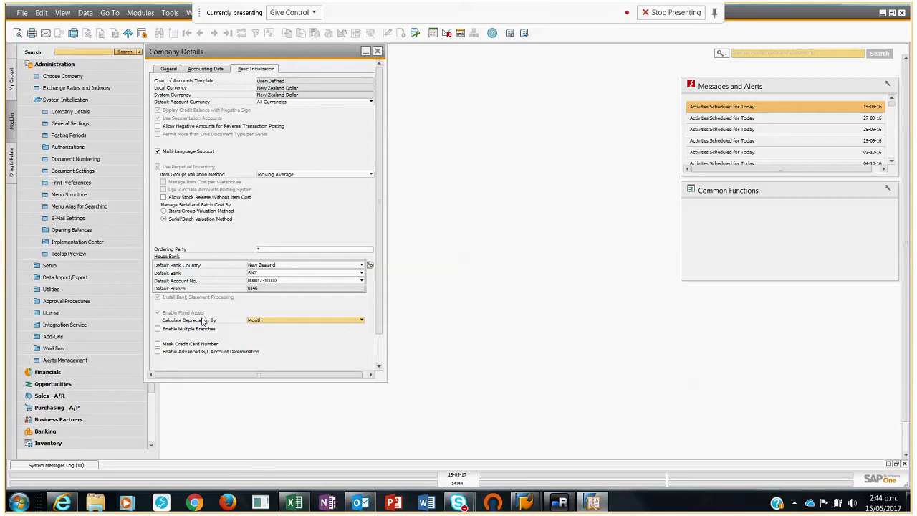
left_click(362, 321)
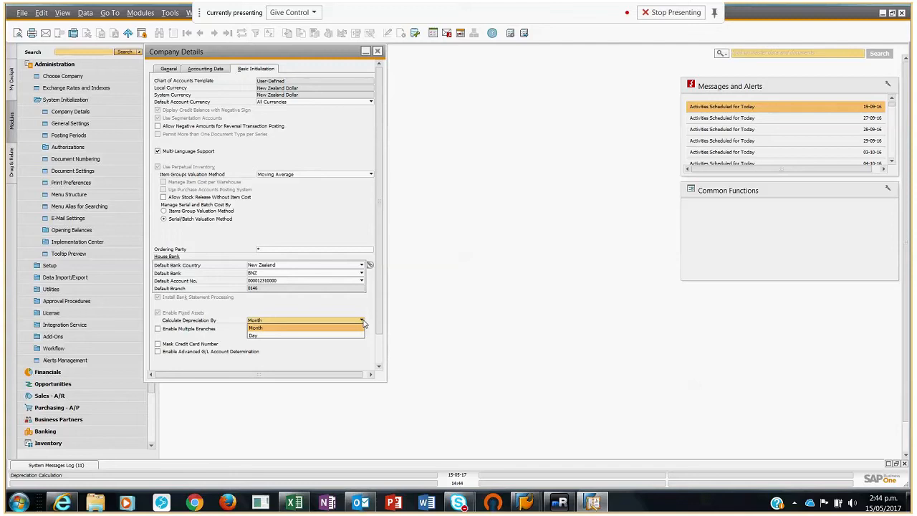
left_click(363, 323)
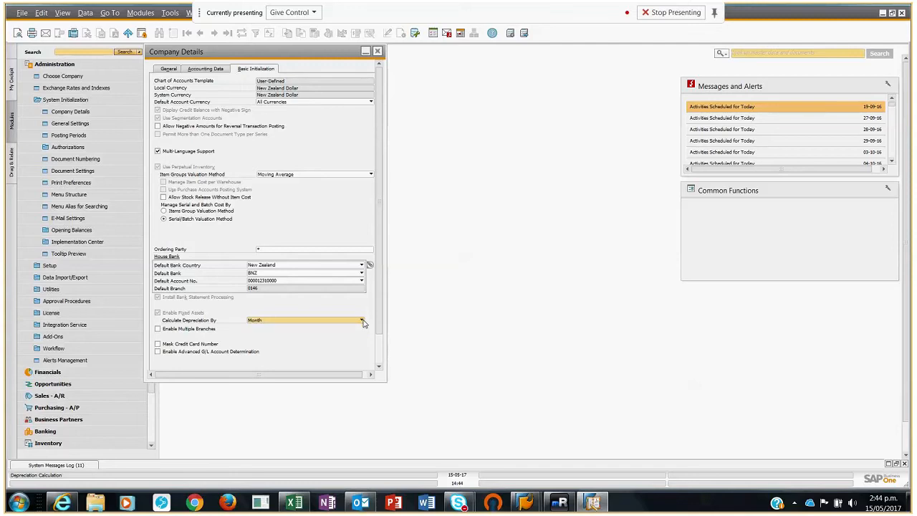
key("Escape")
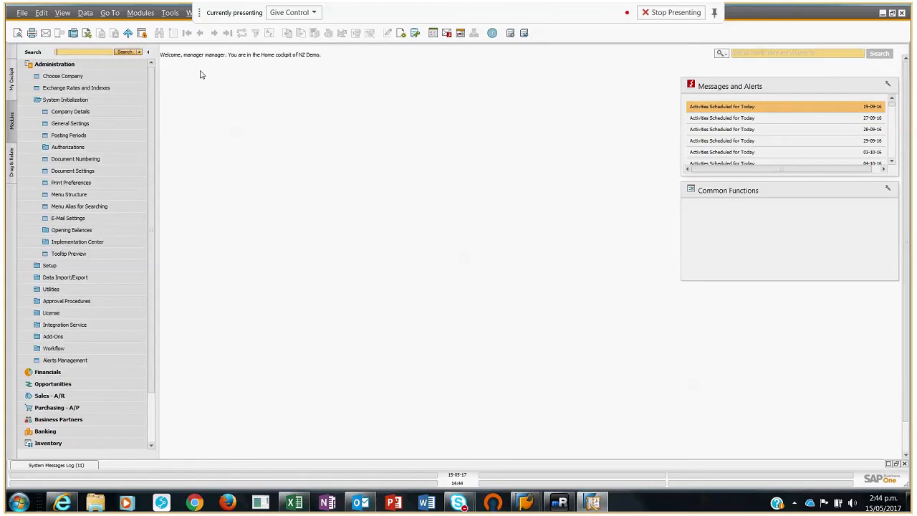
Step: Open the fixed assets account determination setup and examine the G/L accounts assigned to Plant and Machinery
left_click(70, 101)
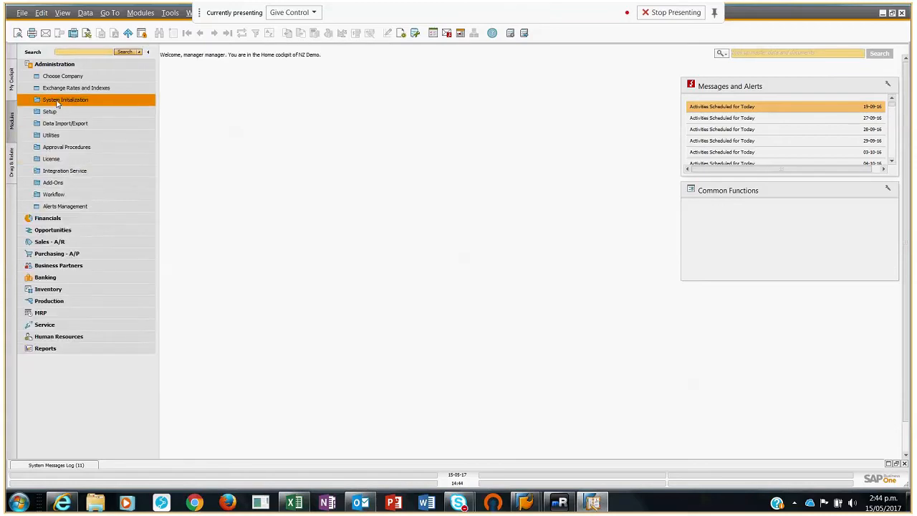
left_click(57, 114)
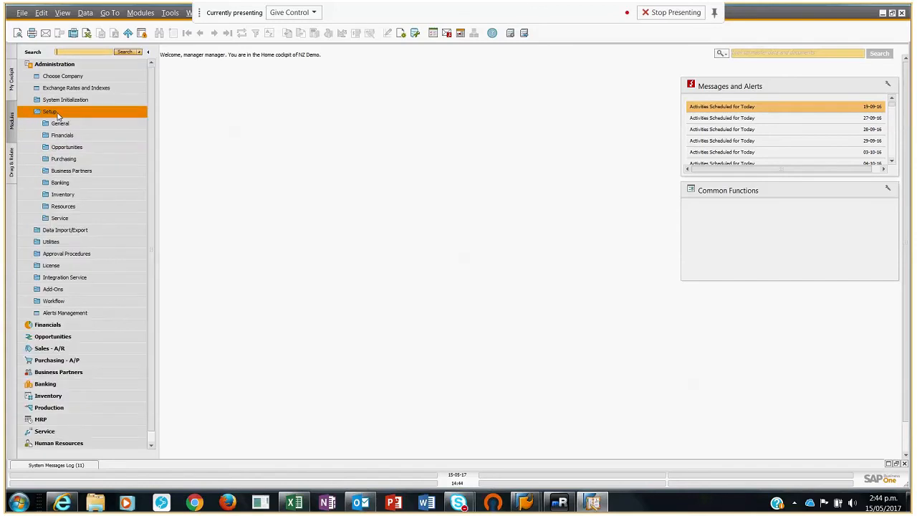
left_click(62, 135)
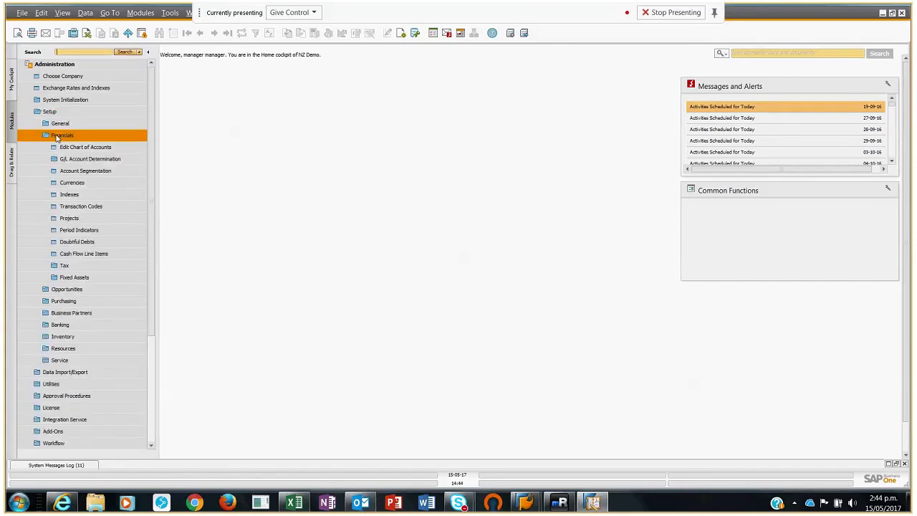
left_click(72, 279)
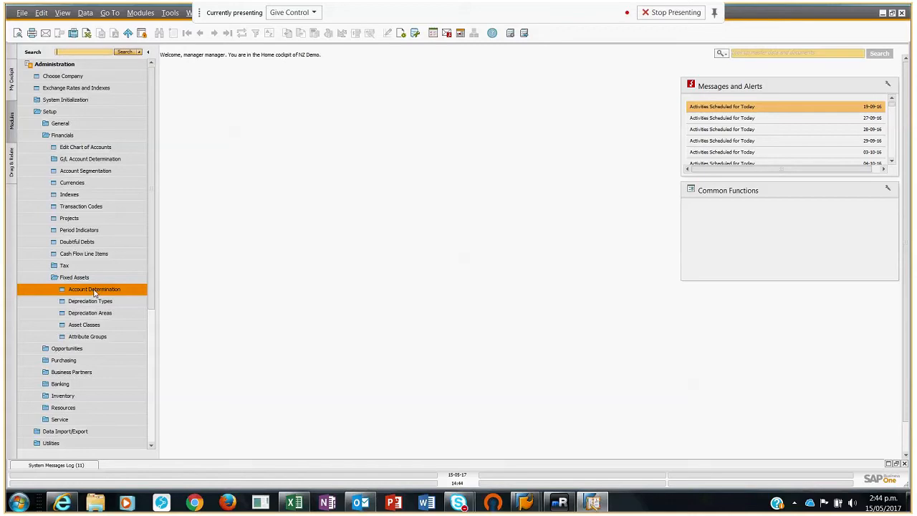
left_click(93, 291)
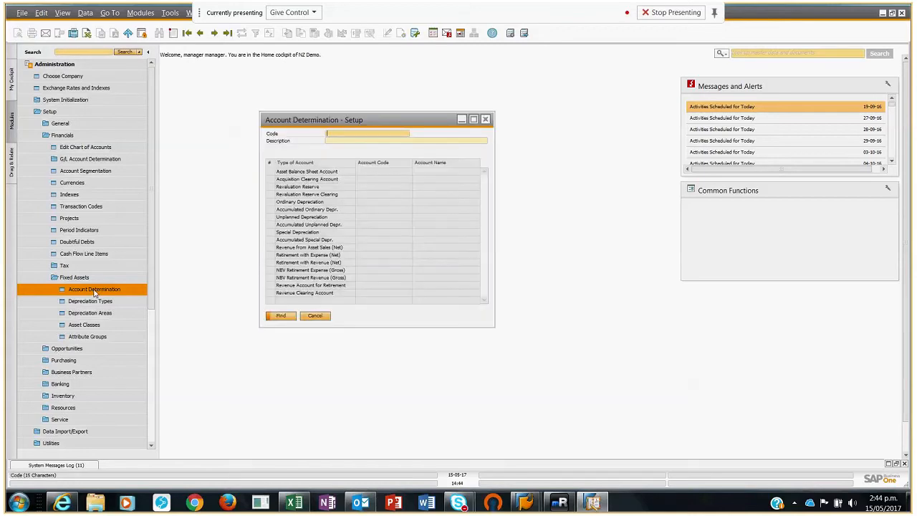
left_click(228, 34)
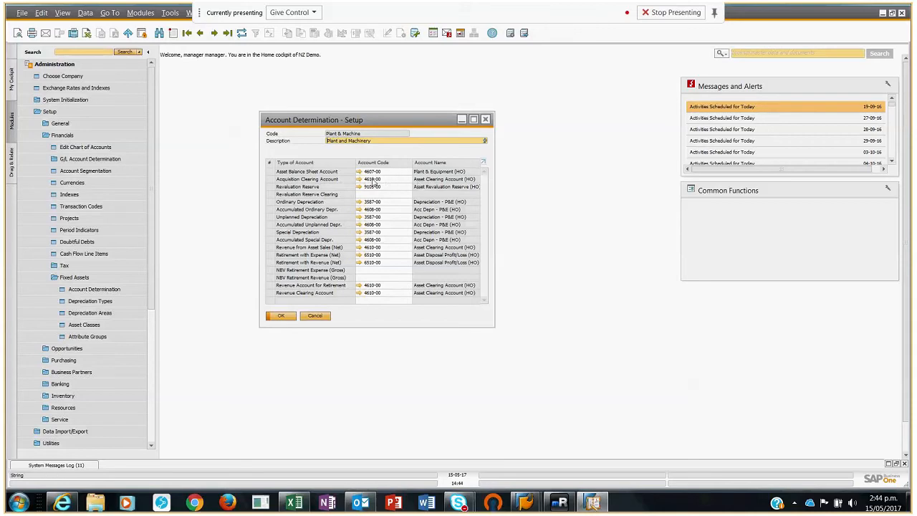
mouse_move(383, 184)
Step: Review the account determinations for Office Equipment, Motor Vehicles and IT Equipment, return to Plant and Machinery, and close the setup
left_click(202, 34)
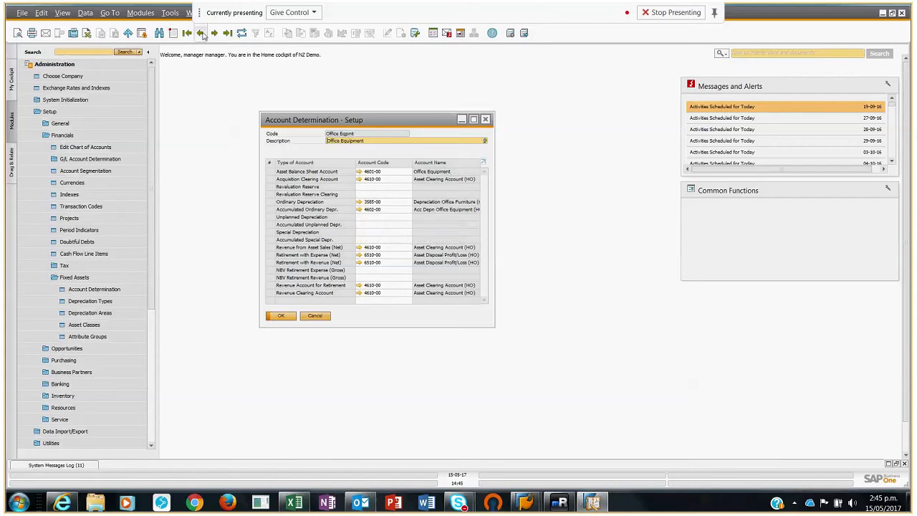
left_click(202, 34)
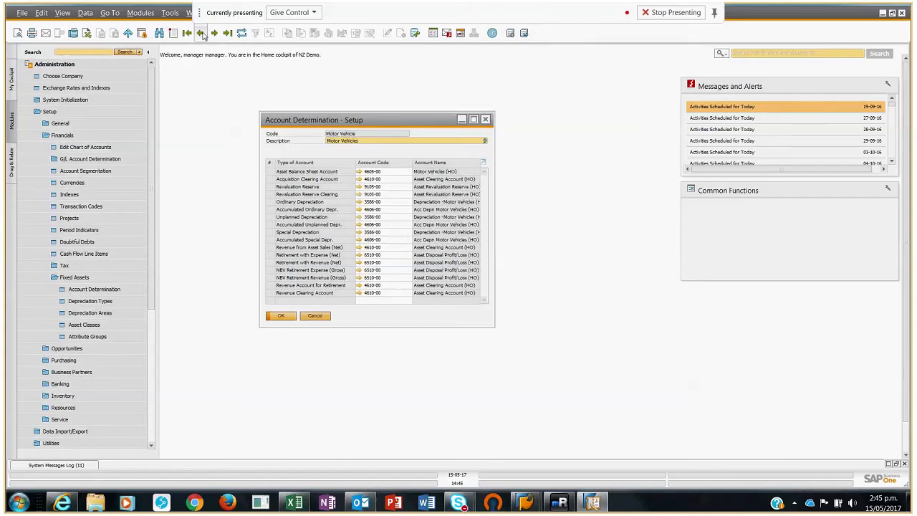
left_click(201, 34)
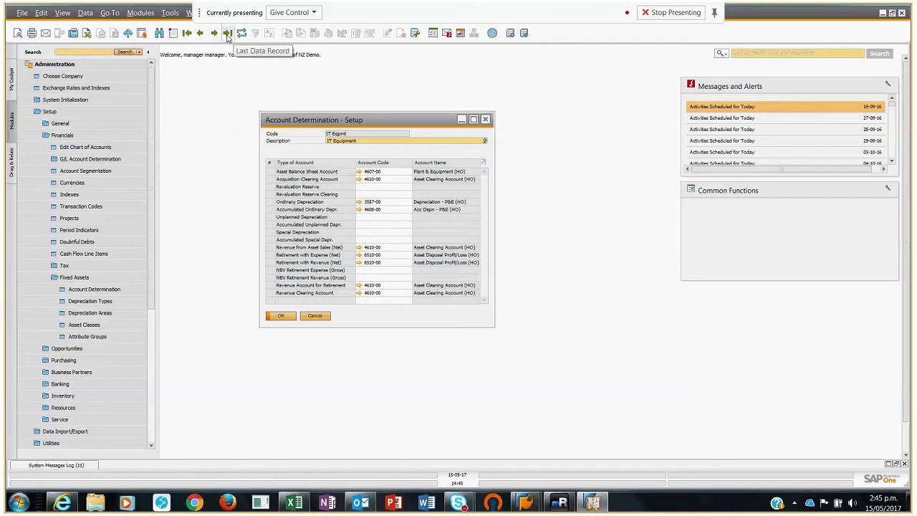
left_click(227, 34)
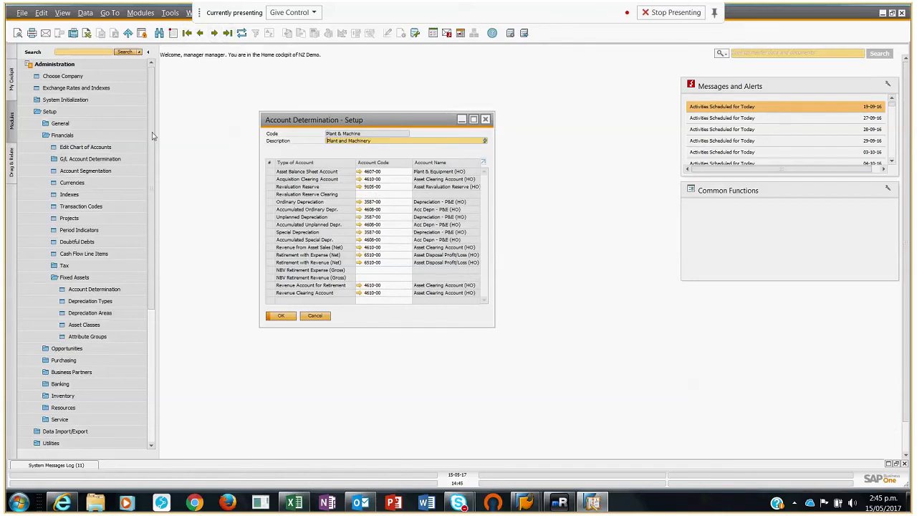
left_click(281, 316)
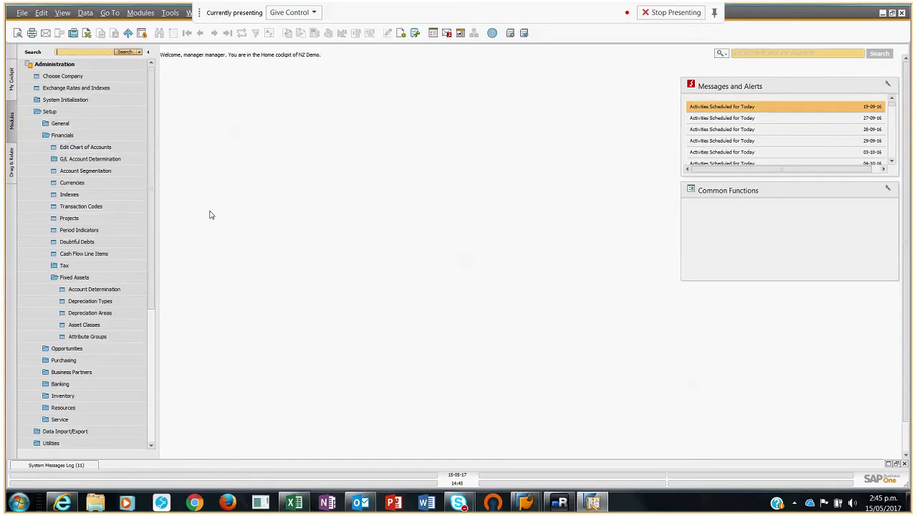
Step: Open the fixed assets depreciation types setup and review the Straight Line type's general settings and calculation method
left_click(100, 307)
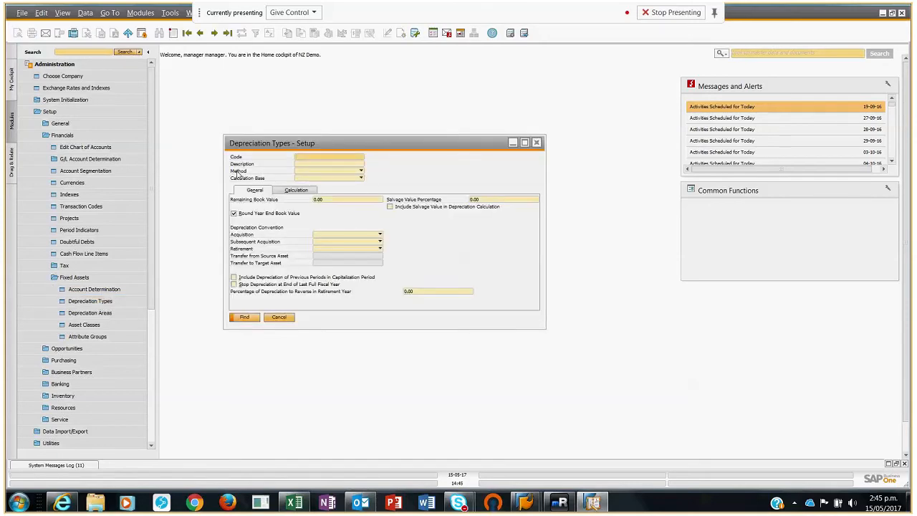
left_click(200, 33)
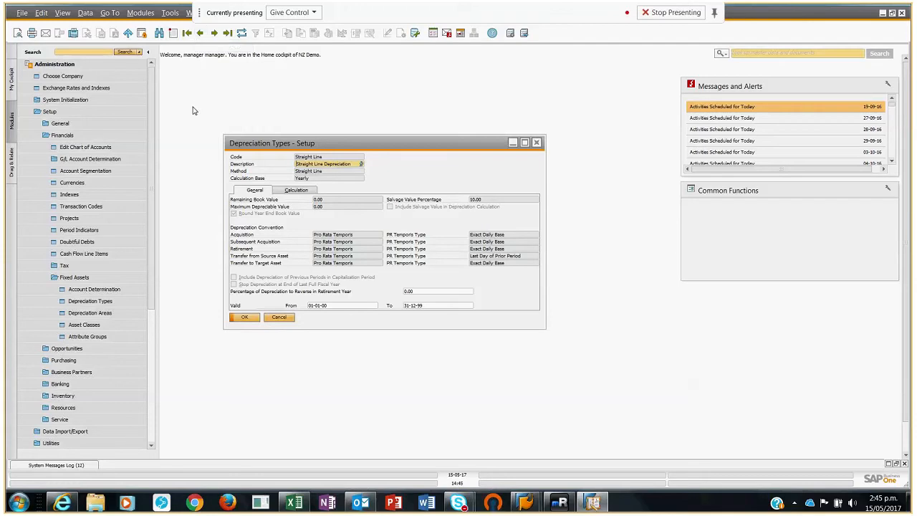
left_click(296, 191)
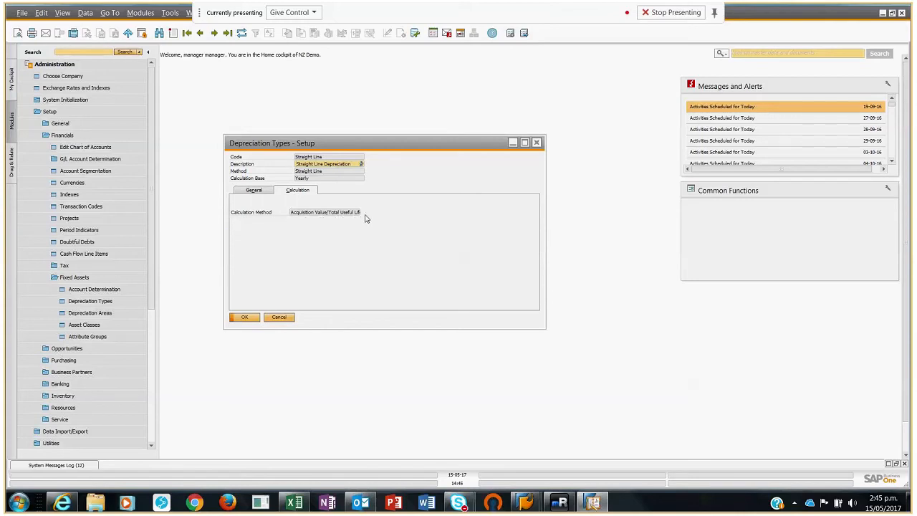
left_click(262, 192)
Step: Bring up the Diminishing Value 25% depreciation type, review its calculation percentage and factor, and close the setup
left_click(214, 34)
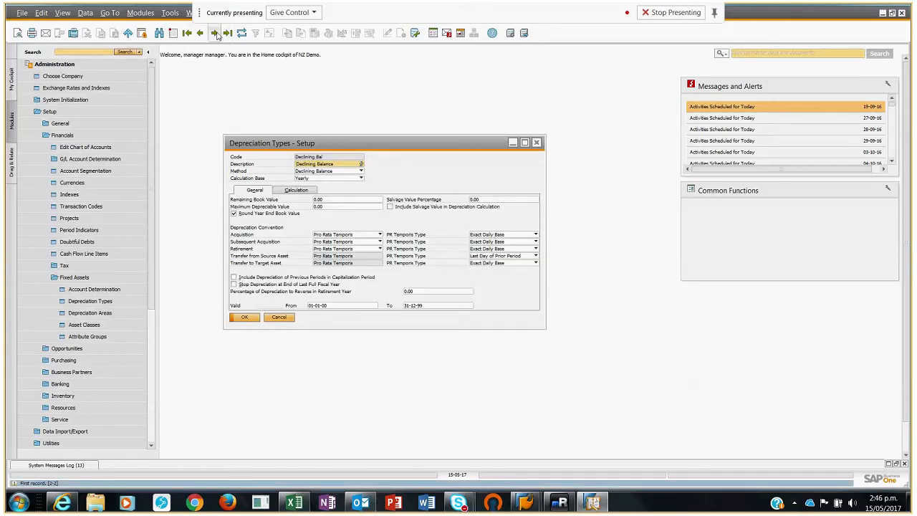
left_click(214, 34)
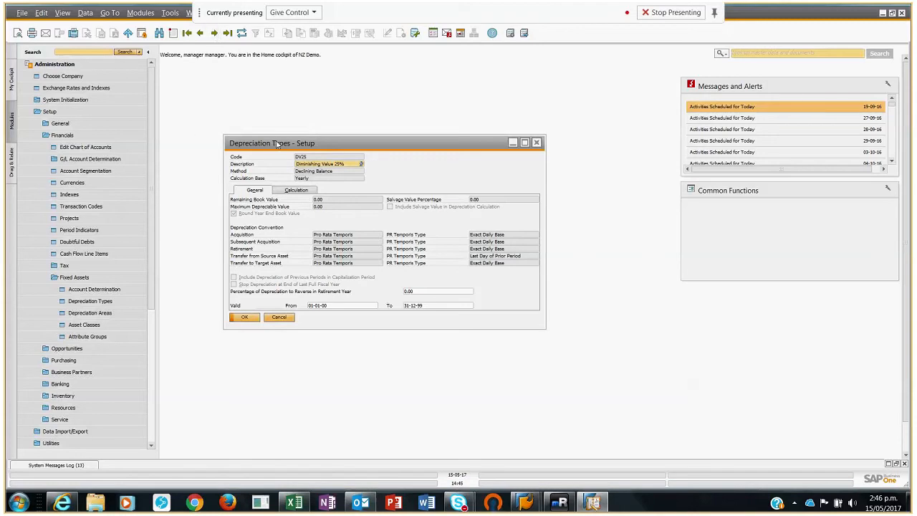
left_click(296, 190)
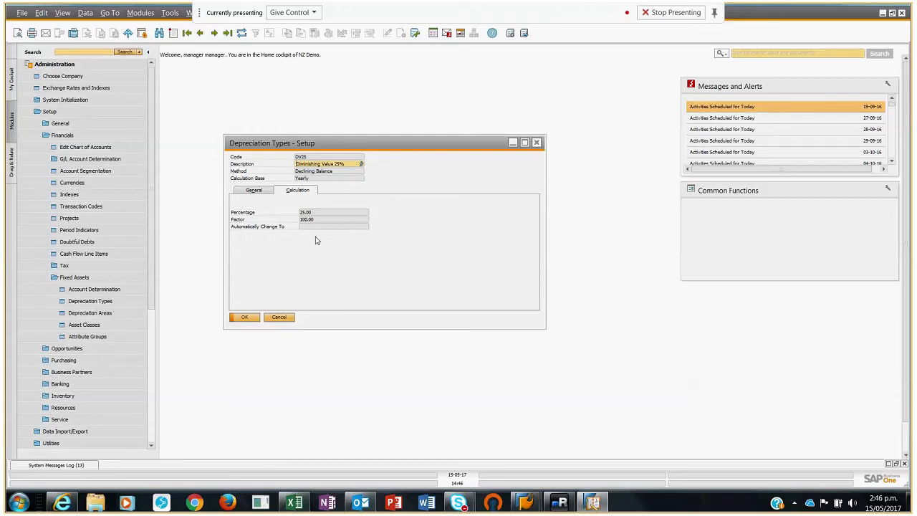
left_click(244, 317)
Step: Review the Main Area, Derived Area and Additional Area records in the depreciation areas setup, then close it
left_click(109, 313)
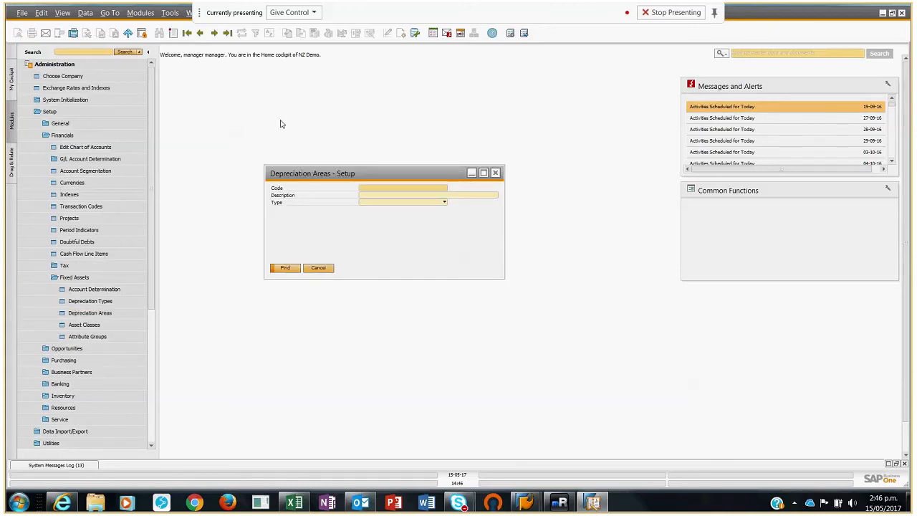
left_click(228, 34)
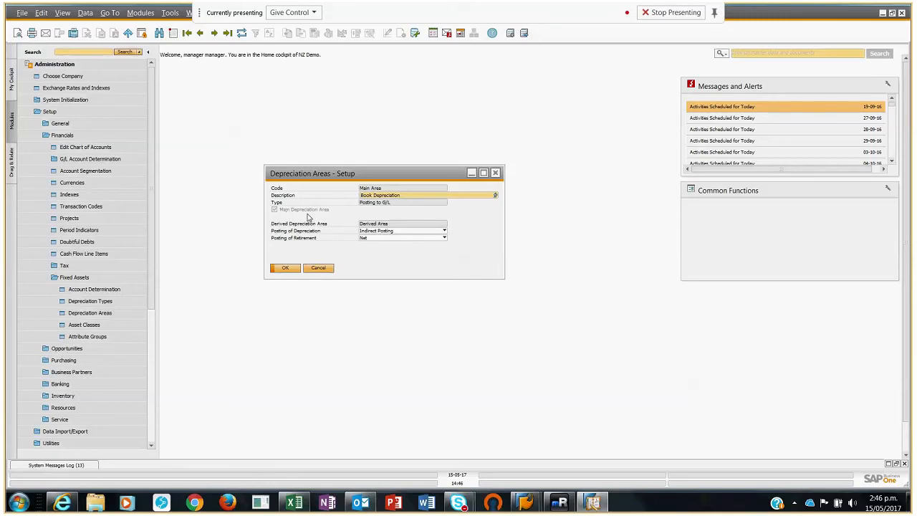
left_click(200, 33)
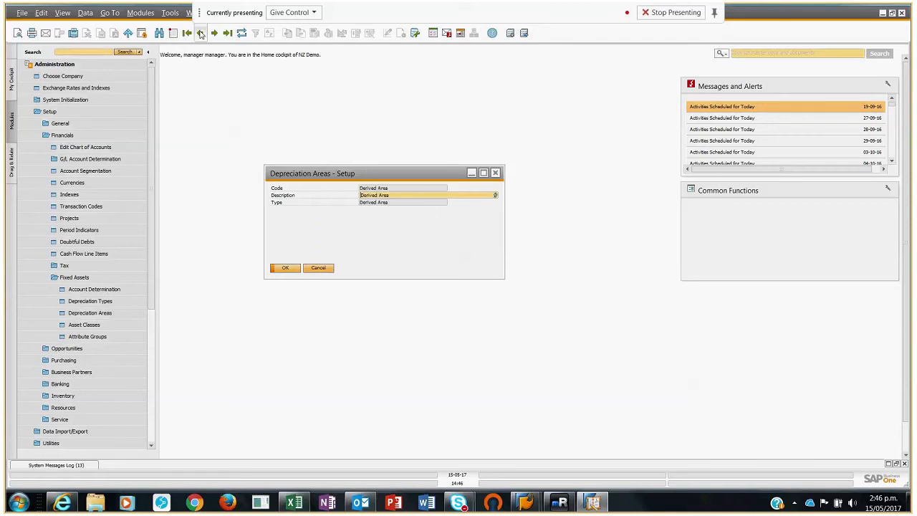
left_click(200, 33)
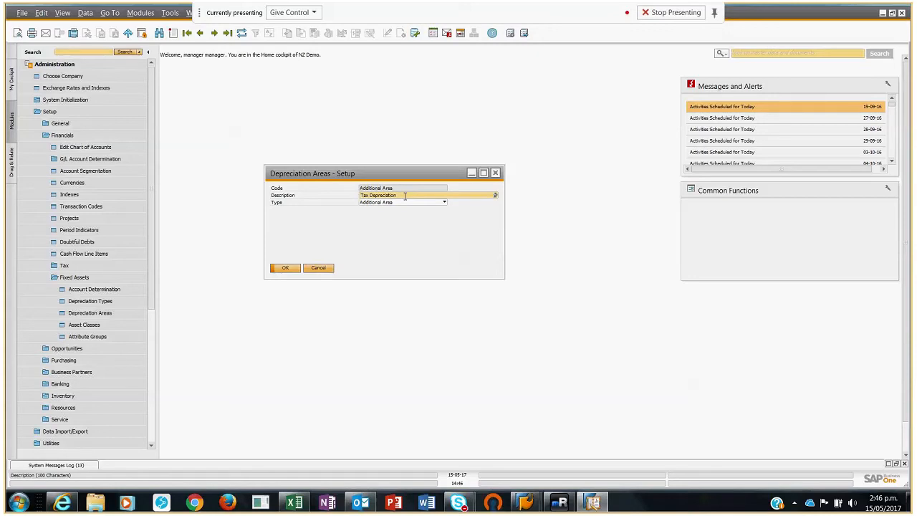
left_click(284, 268)
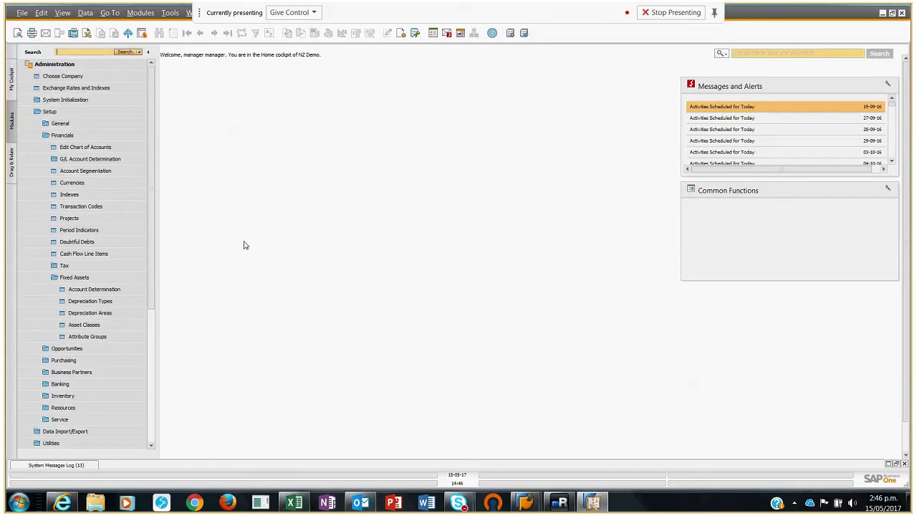
Step: Open the asset classes setup and browse from the Buildings class to the Motor Vehicles class
left_click(90, 327)
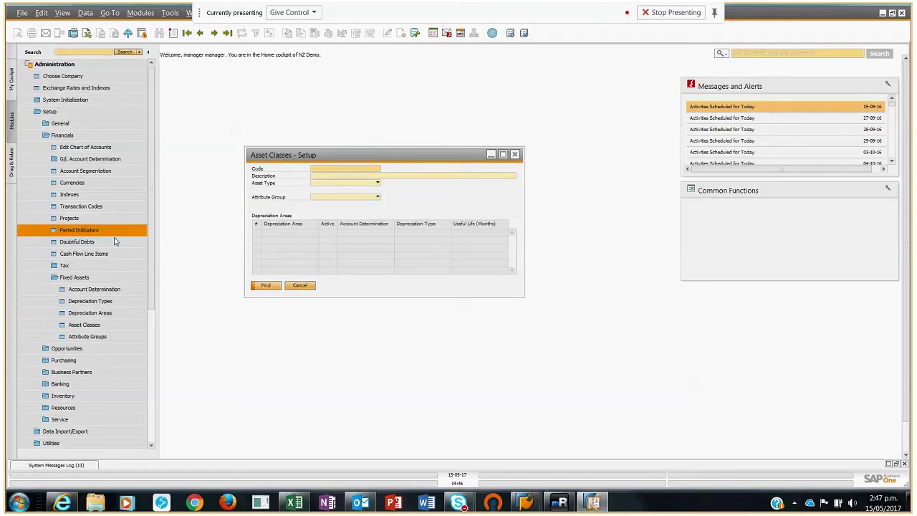
left_click(188, 34)
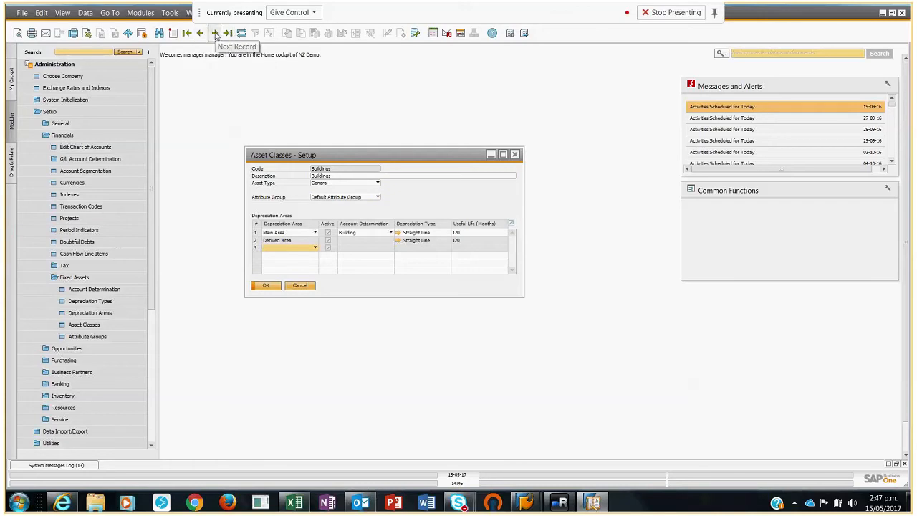
left_click(215, 34)
left_click(214, 34)
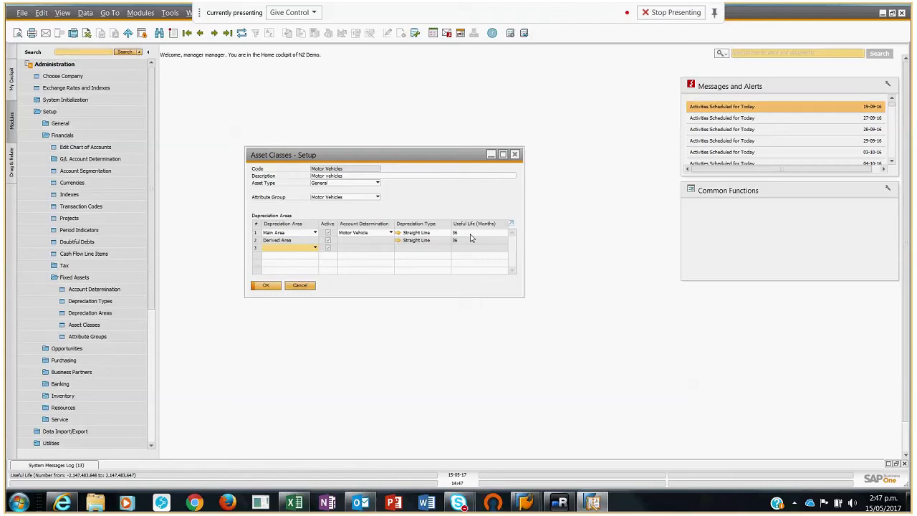
Step: Open the Motor Vehicles attribute group beside the asset class window and look through its attributes and field types
left_click(87, 336)
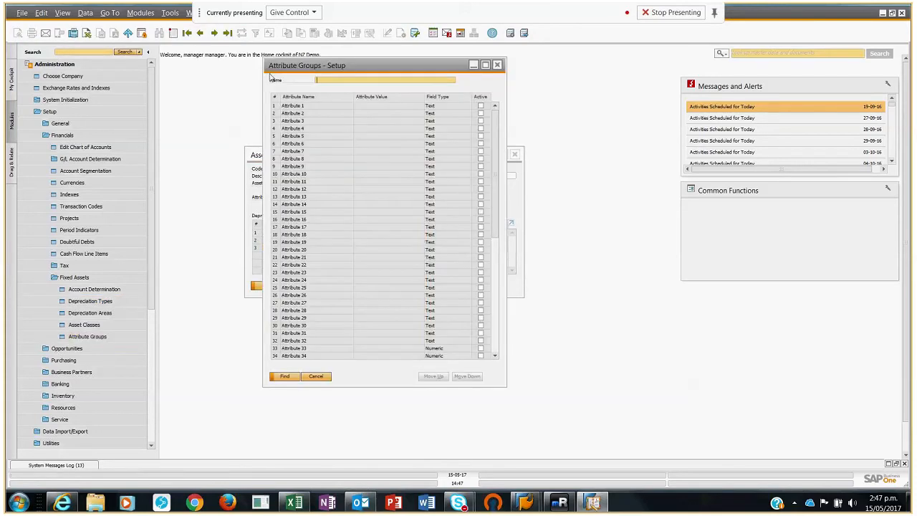
left_click(226, 34)
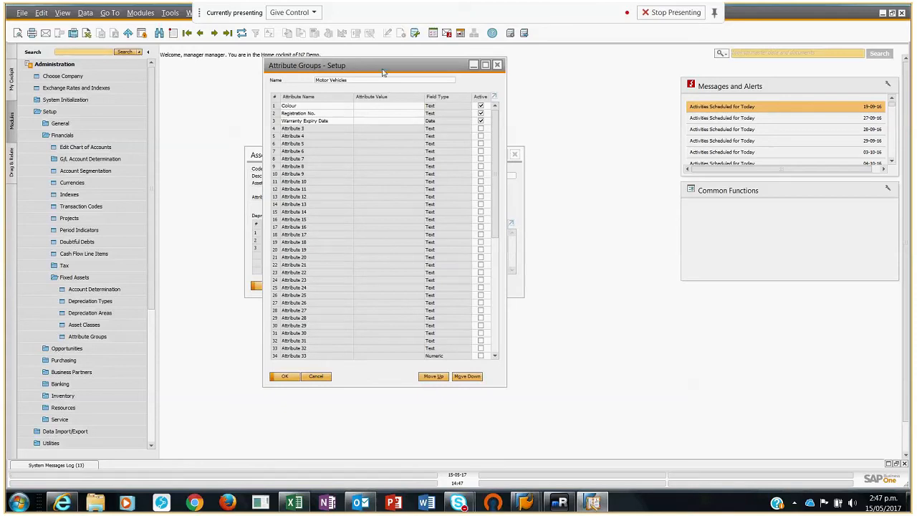
left_click_drag(382, 72, 507, 79)
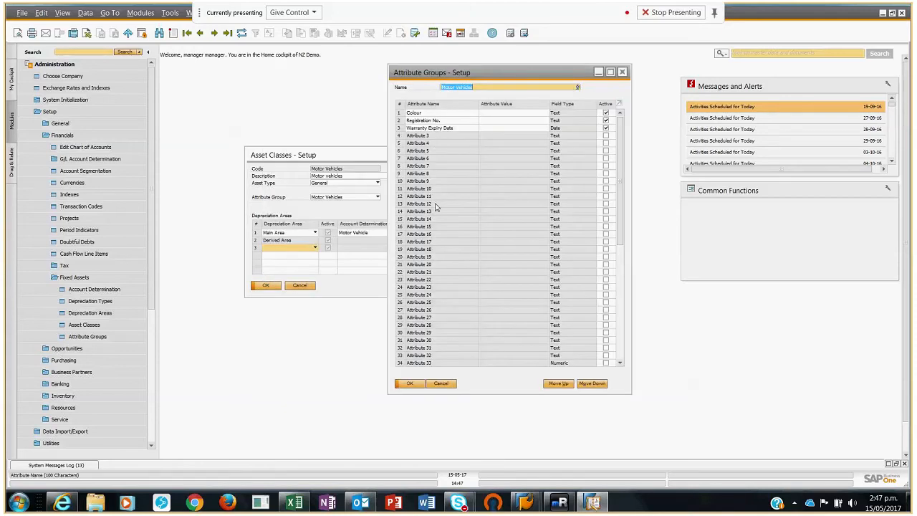
scroll(552, 213, "down", 4)
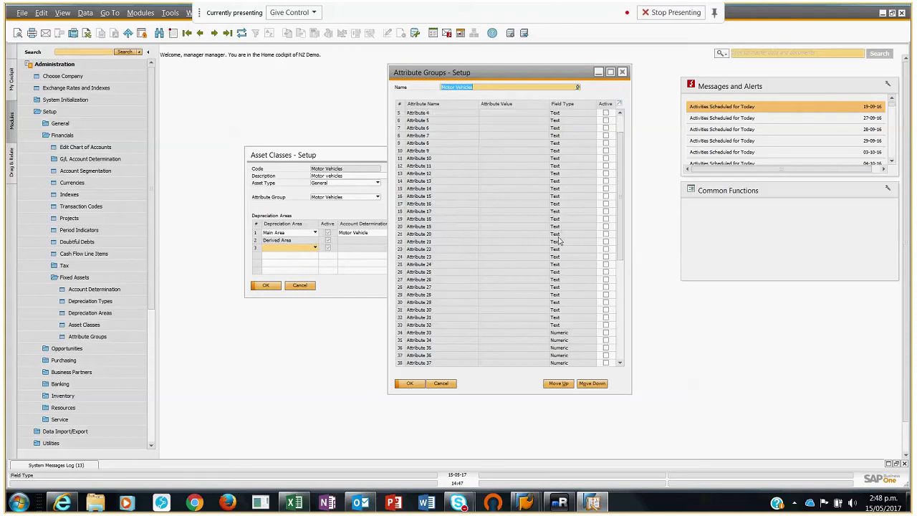
Step: Look through the remaining Motor Vehicles attributes and their field types, and close the attribute group and asset class setups
scroll(564, 256, "down", 6)
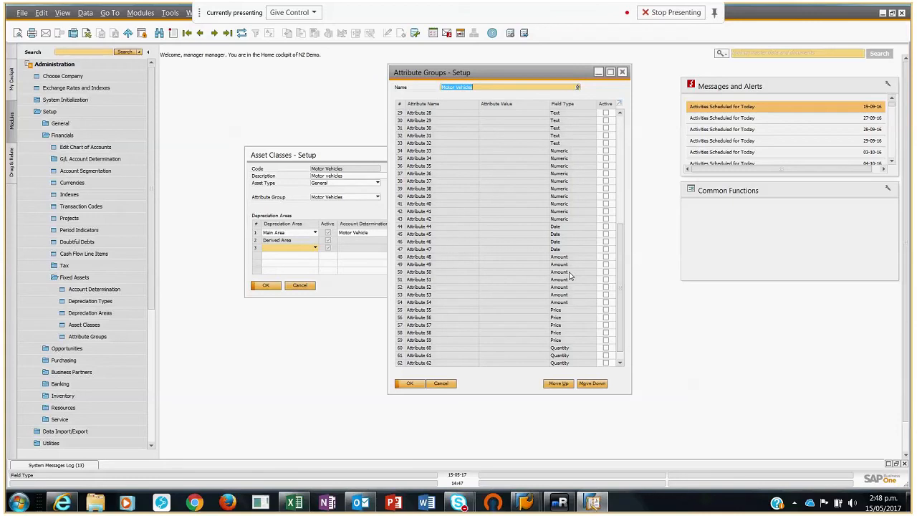
scroll(475, 265, "up", 4)
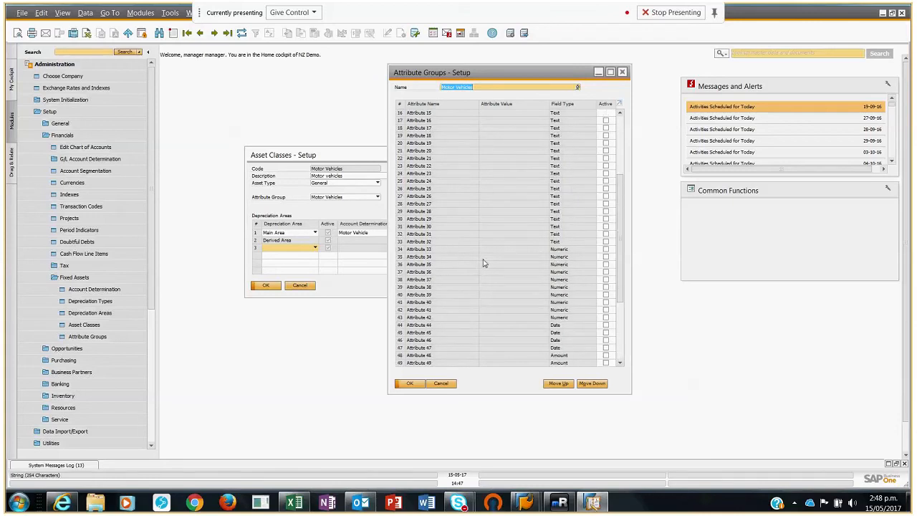
scroll(483, 261, "up", 5)
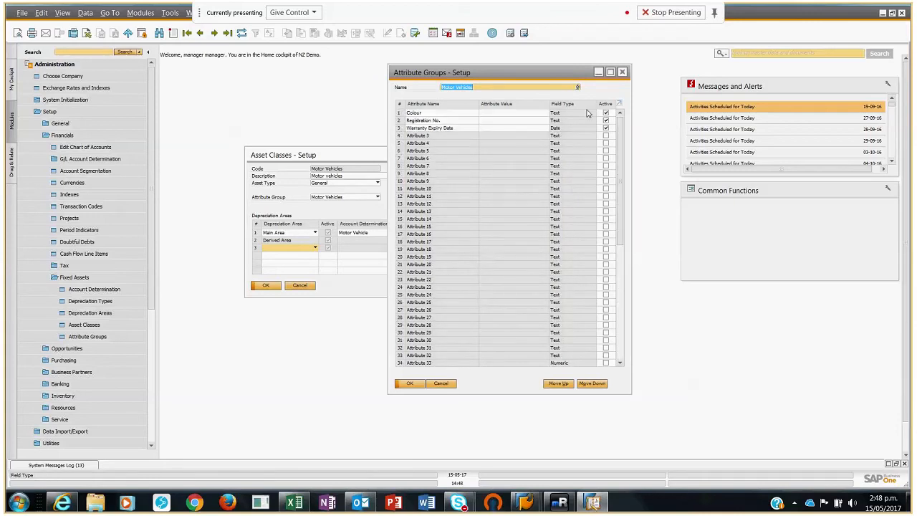
left_click(624, 73)
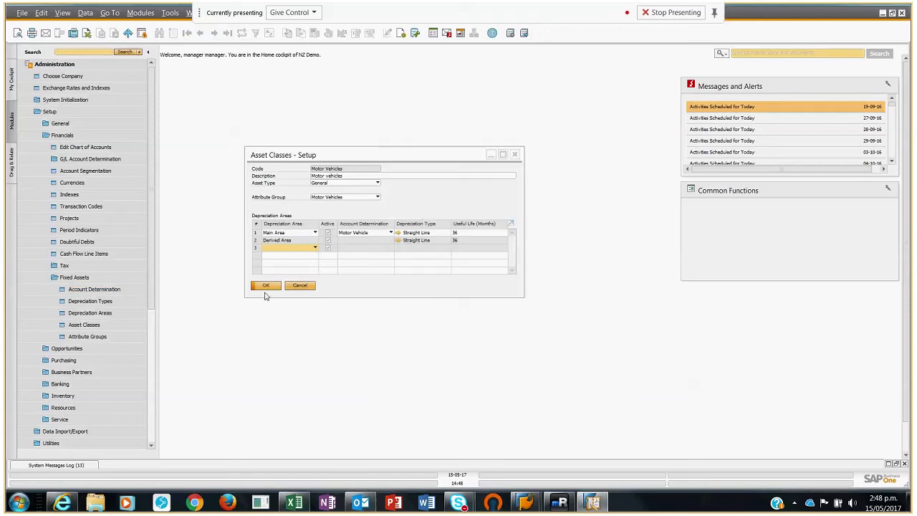
left_click(267, 286)
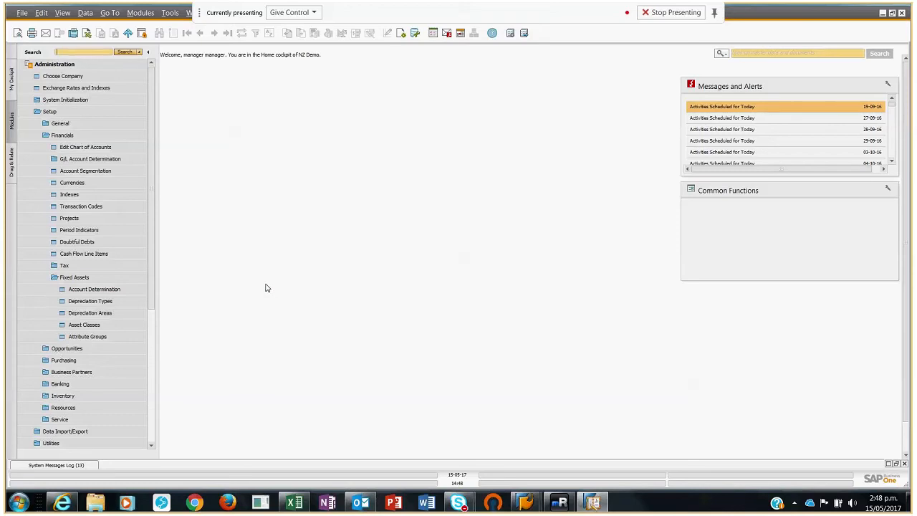
Step: Open the asset master data for fixed assets in the Financials module
left_click(51, 112)
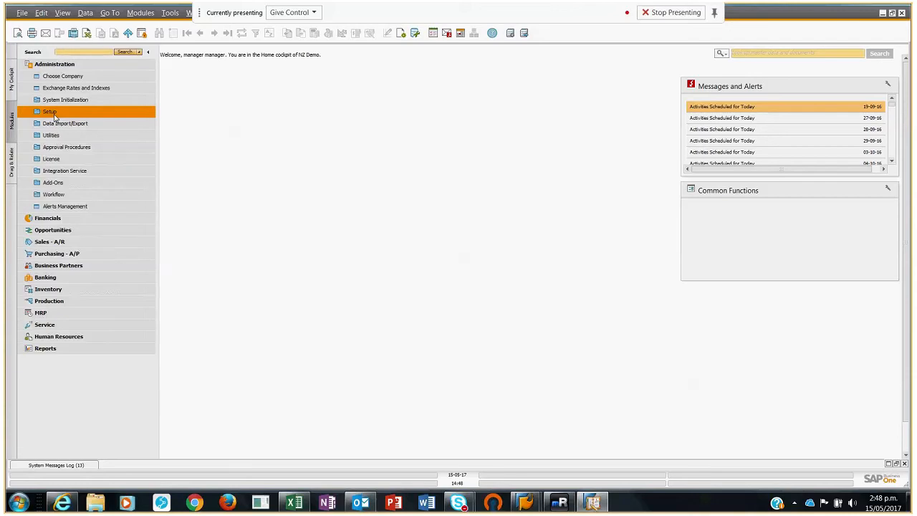
left_click(52, 219)
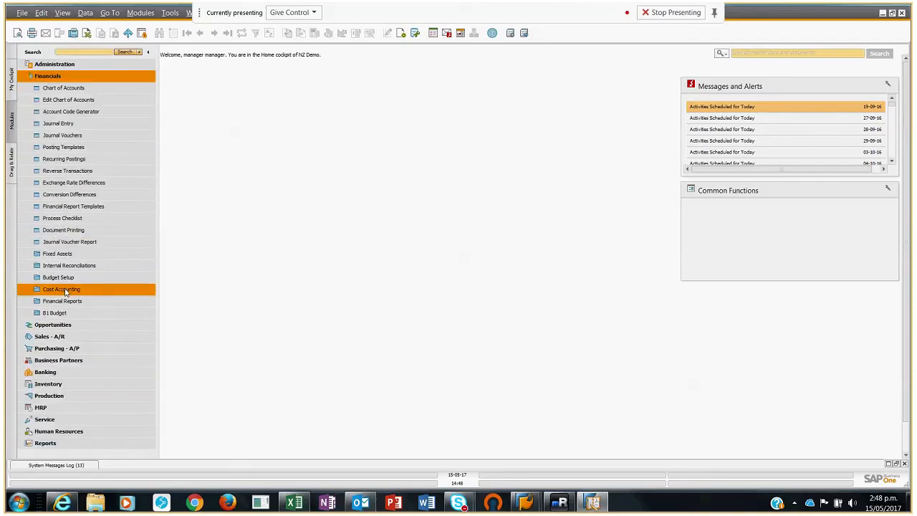
left_click(56, 255)
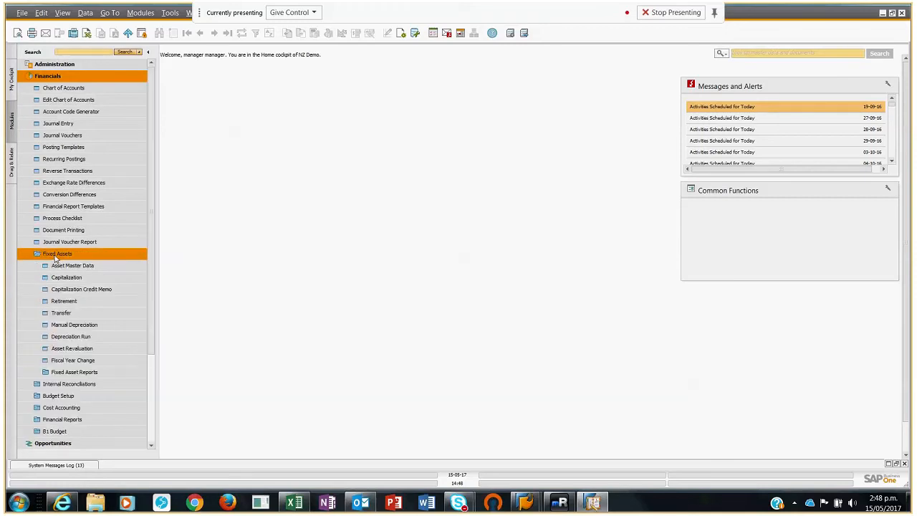
left_click(68, 266)
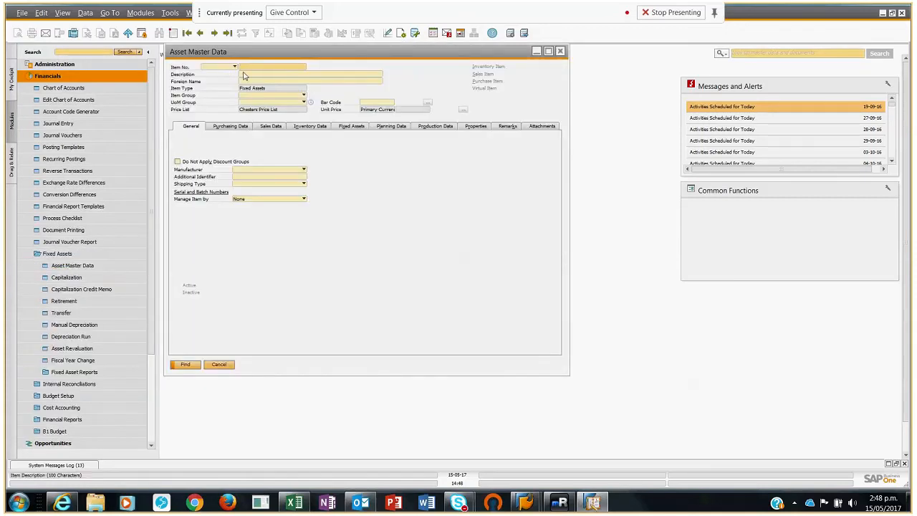
Step: Search for all assets with the wildcard * and open the new red Ferrari's record, FA-000957
type("*")
key("Return")
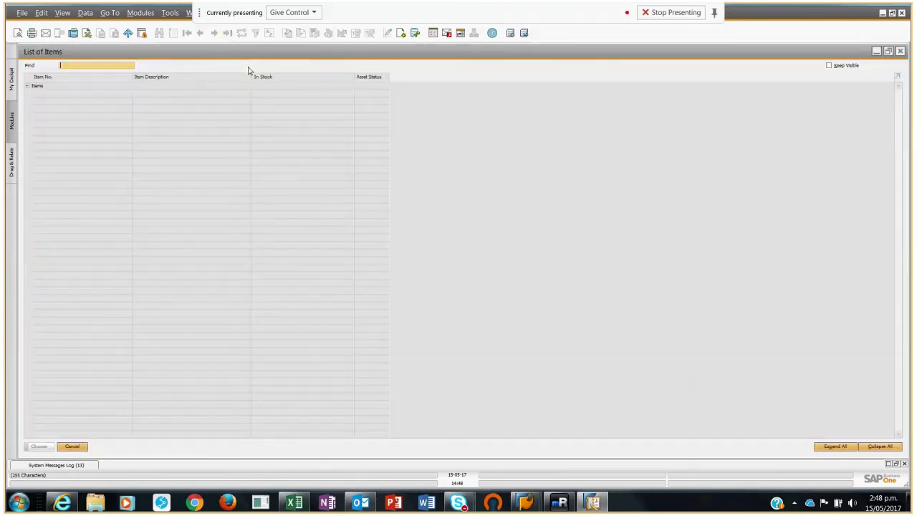
left_click(28, 87)
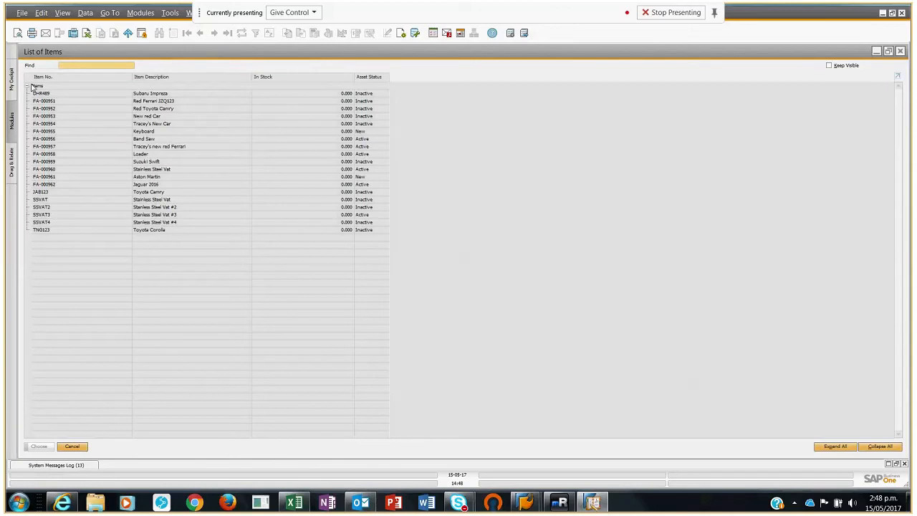
left_click(142, 148)
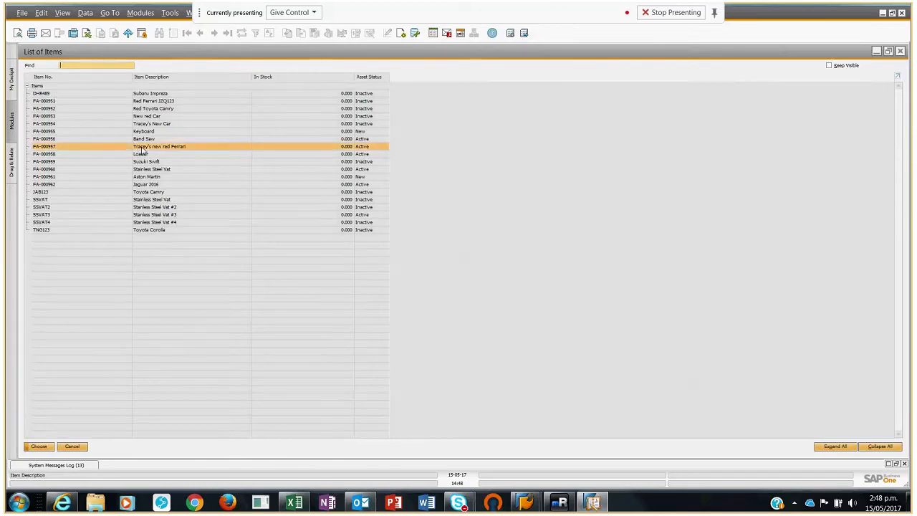
double_click(141, 148)
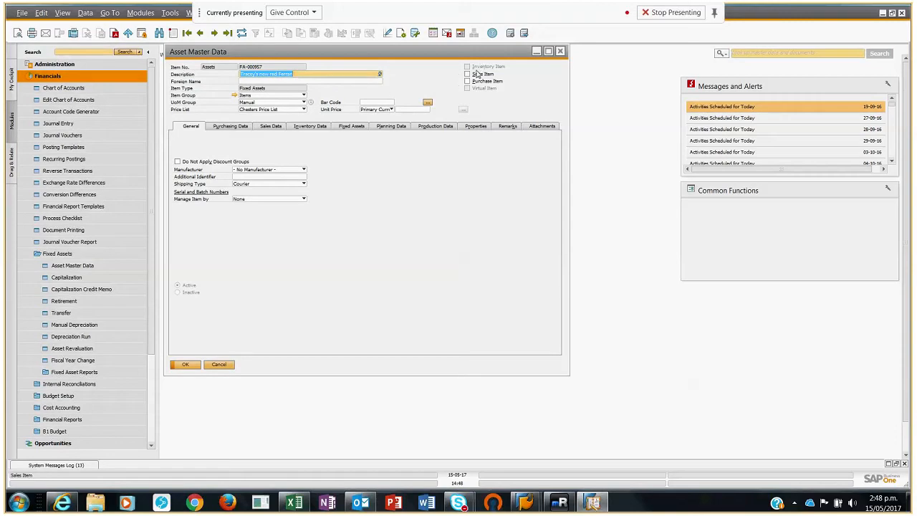
Step: Review the Ferrari's fixed asset overview and check the available asset groups without changing the selection
left_click(350, 126)
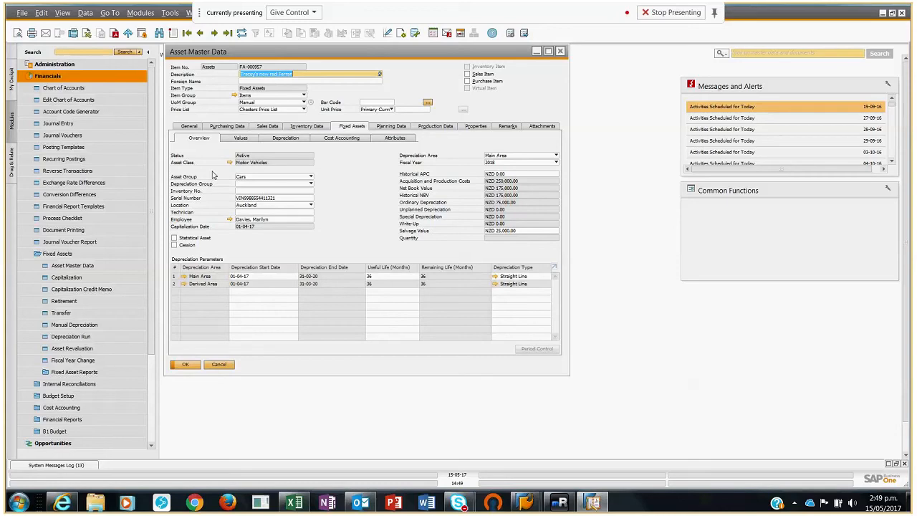
left_click(283, 179)
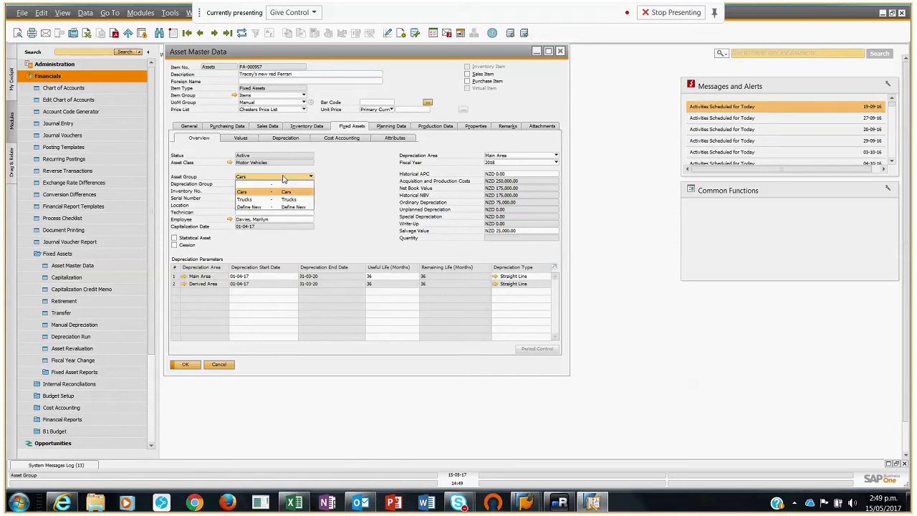
left_click(341, 185)
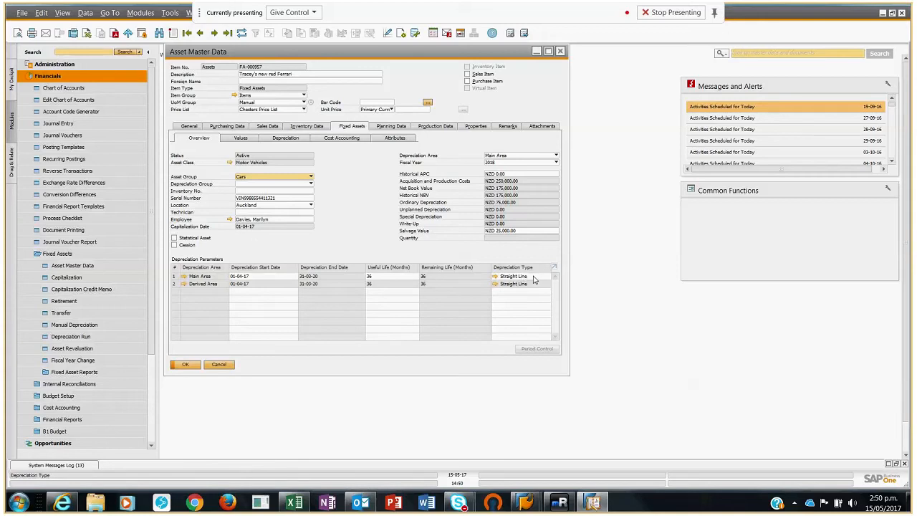
Step: Review the Ferrari's asset values, depreciation by period, cost accounting assignments and attributes
left_click(241, 139)
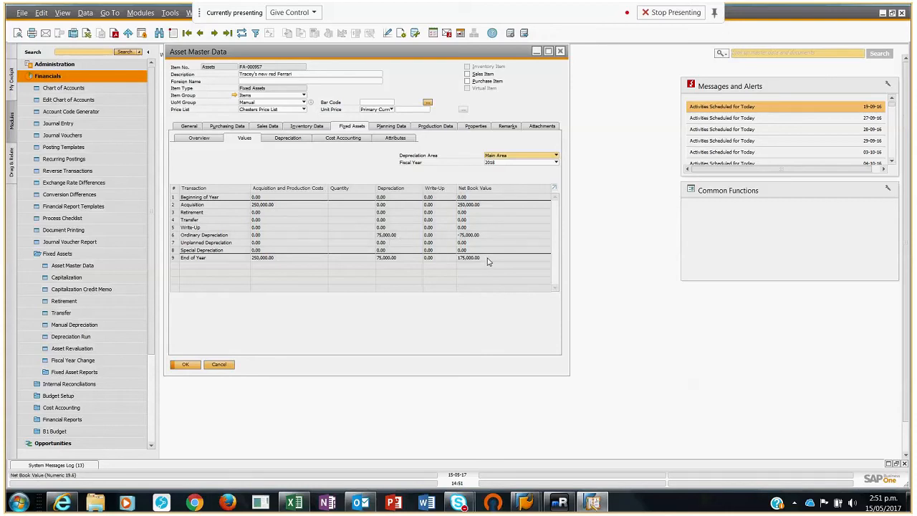
left_click(289, 138)
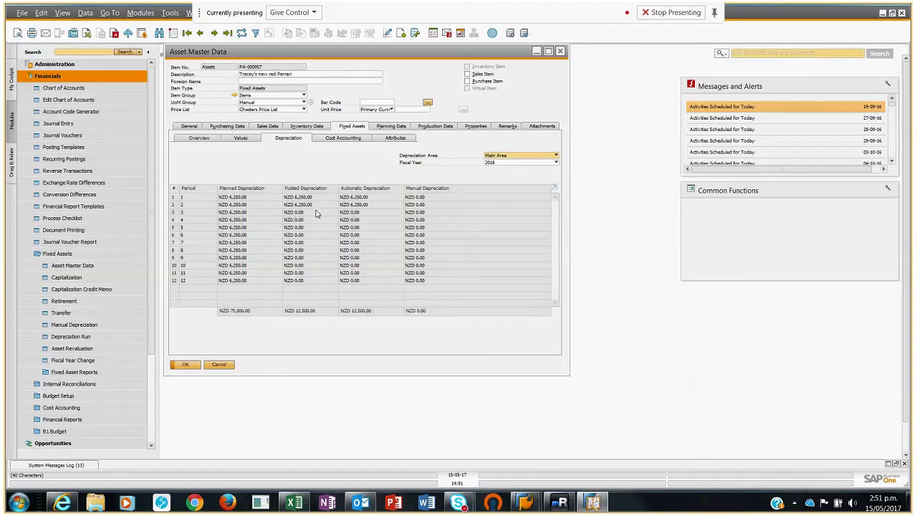
left_click(344, 138)
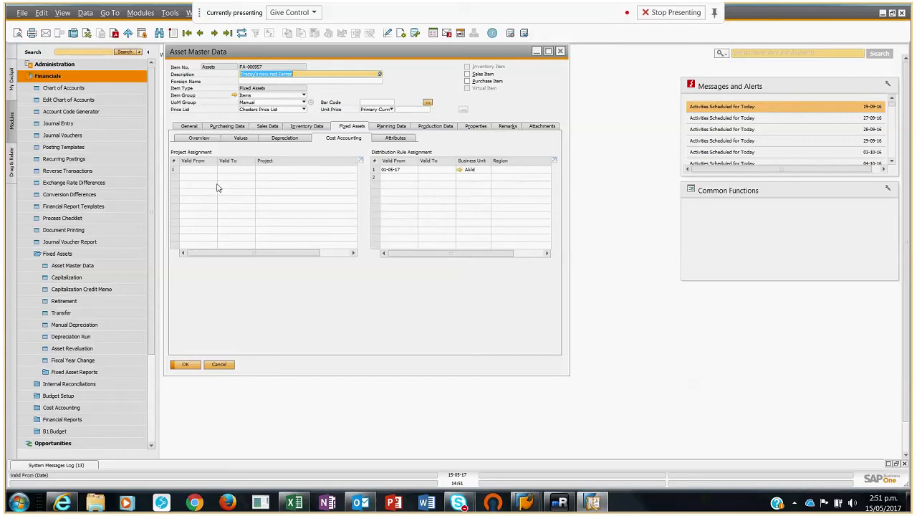
left_click(397, 138)
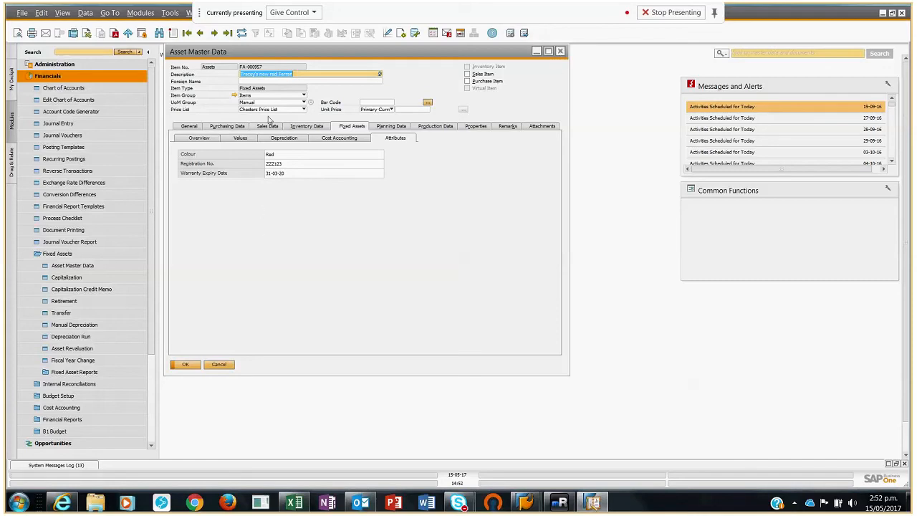
Step: Start a new asset record with the Assets numbering series and enter a description naming the owner's new Aston Martin
left_click(173, 33)
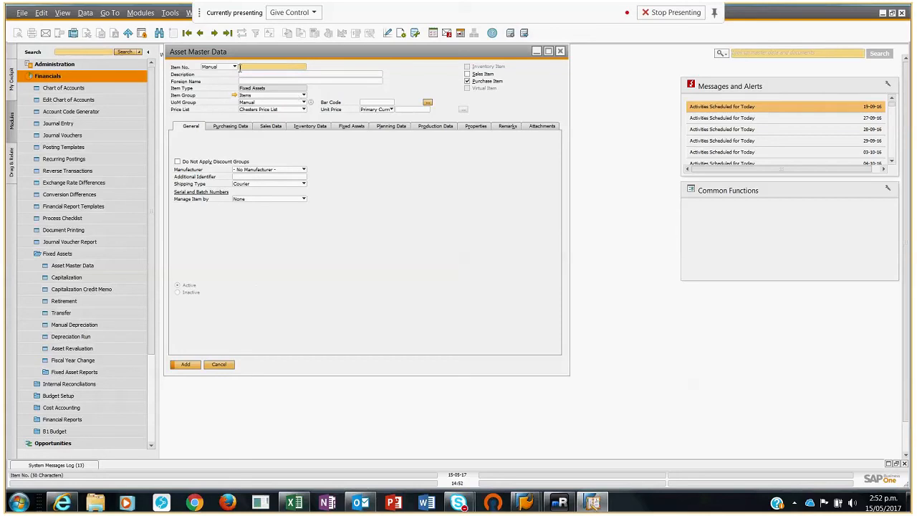
left_click(233, 67)
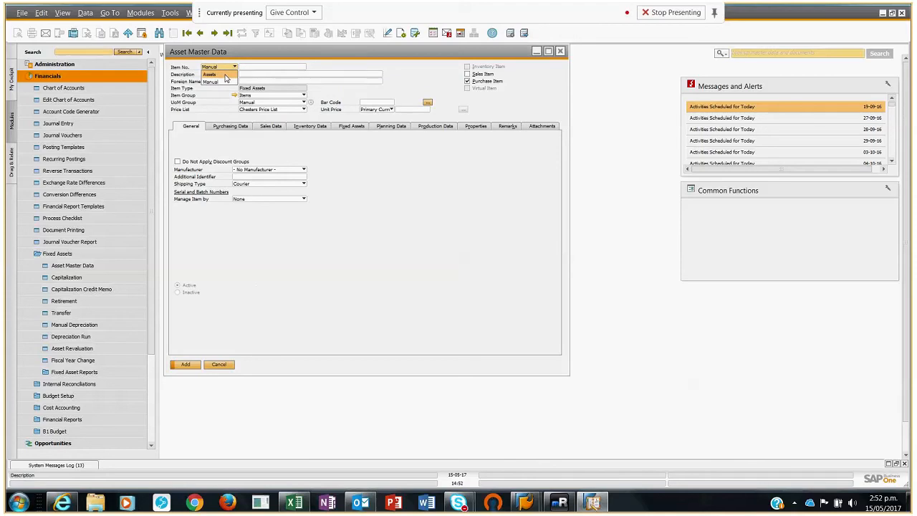
left_click(227, 75)
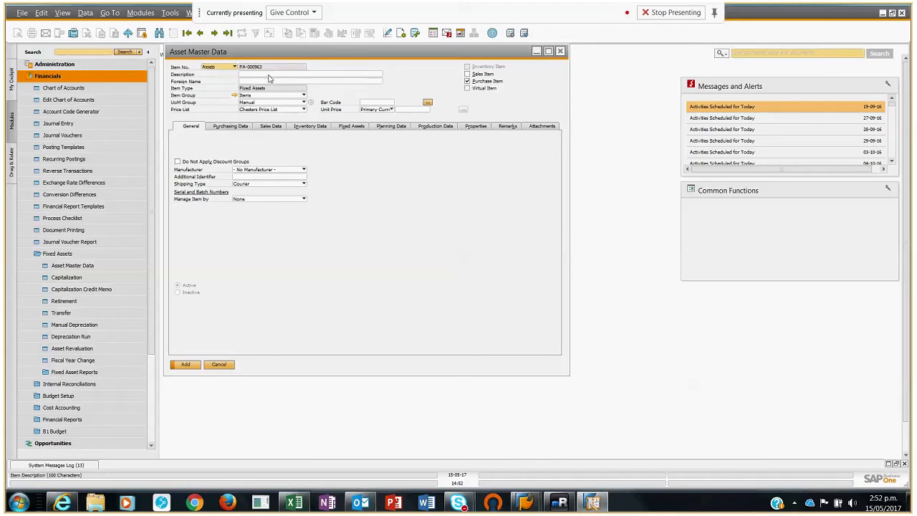
left_click(270, 75)
type("Tracey")
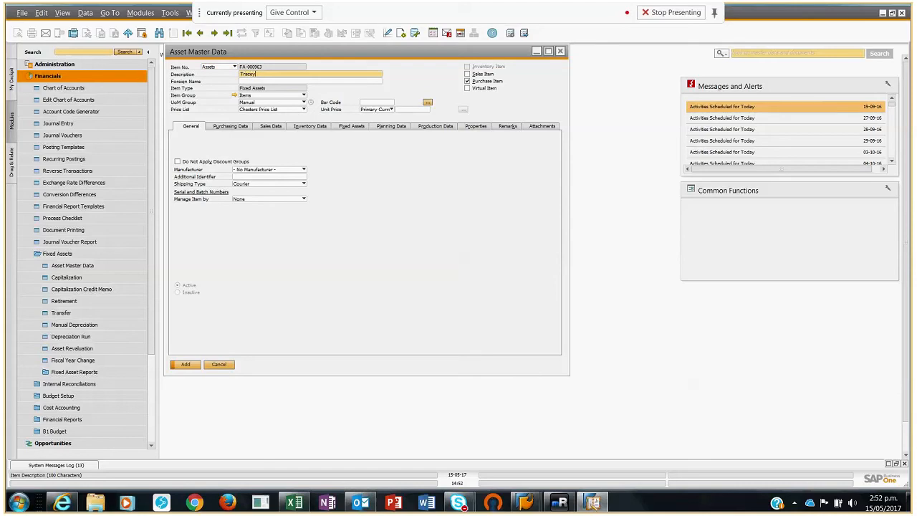
type(" N")
type("ew")
type("Ass")
type("on Martin")
Step: In the new asset's fixed asset overview, set the asset class to Motor Vehicles and the asset group to Cars
left_click(358, 129)
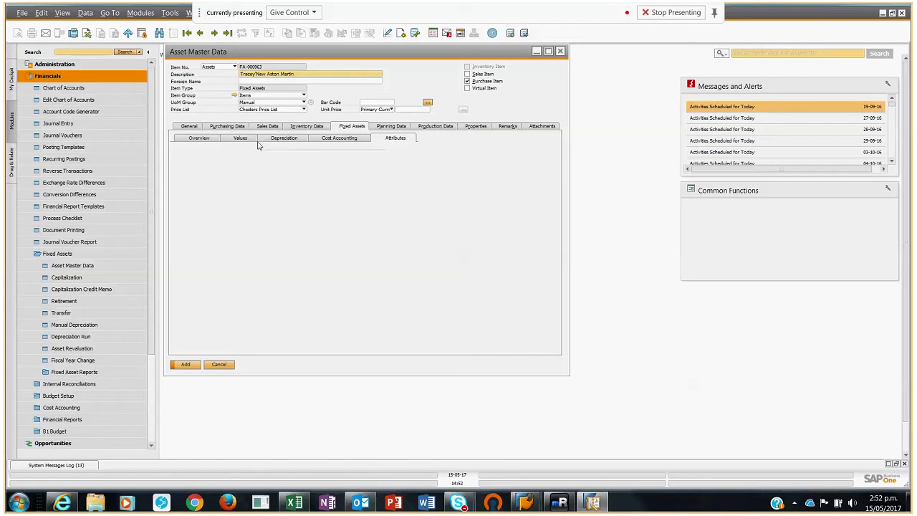
left_click(207, 140)
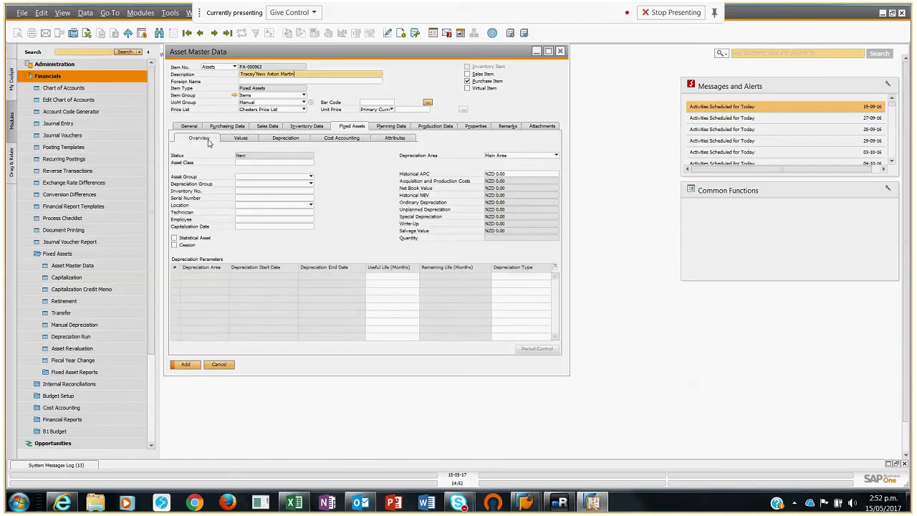
left_click(310, 163)
left_click(311, 163)
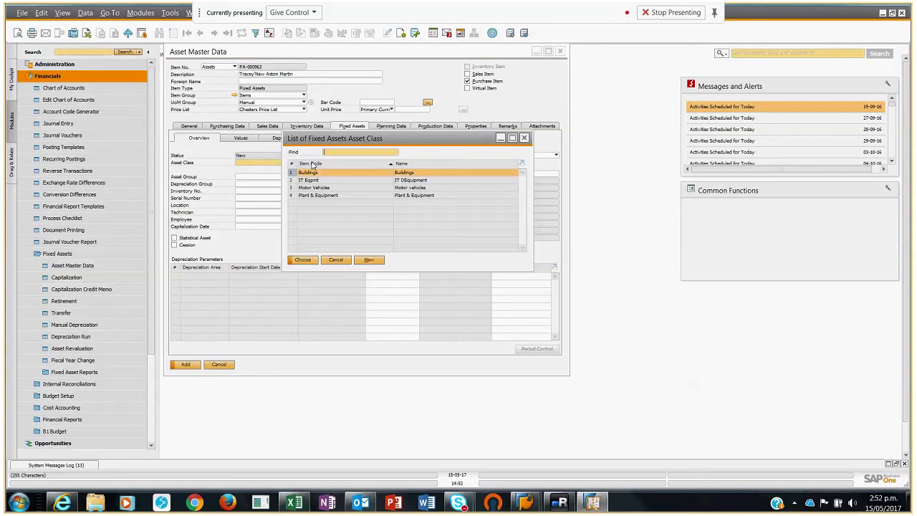
double_click(321, 188)
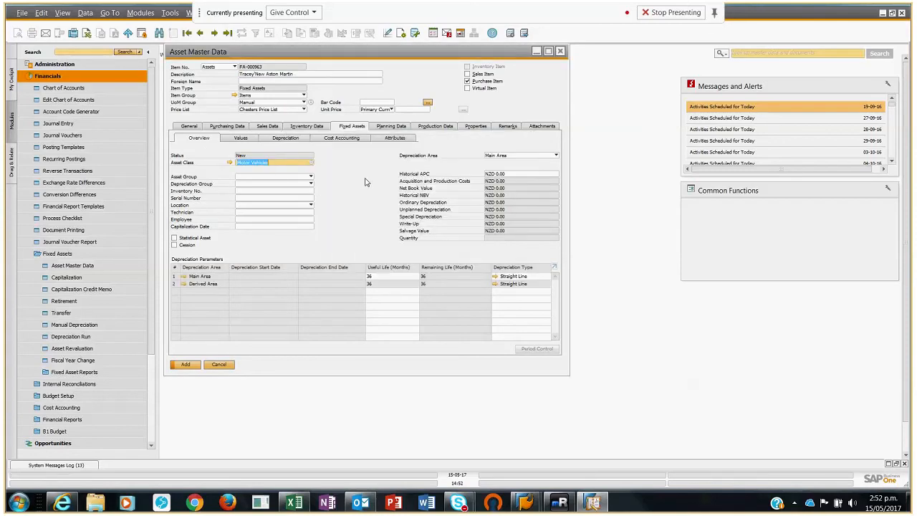
left_click(309, 177)
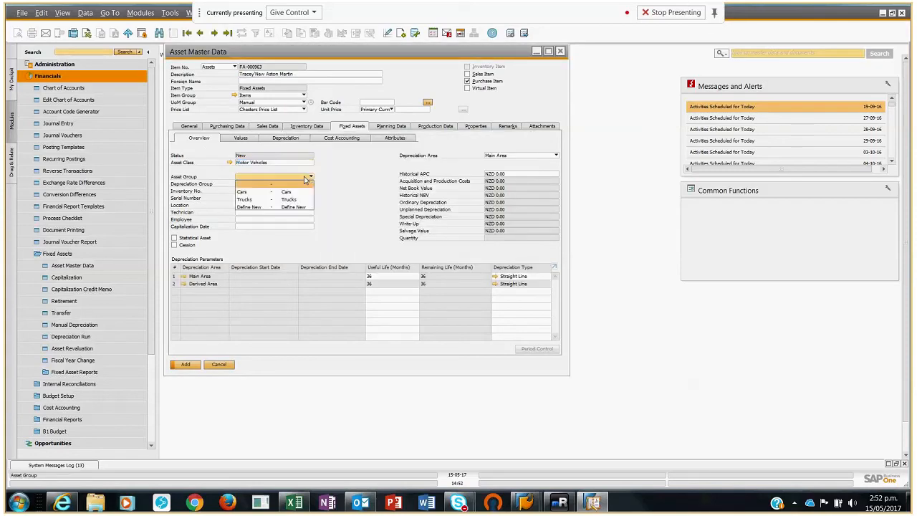
left_click(272, 193)
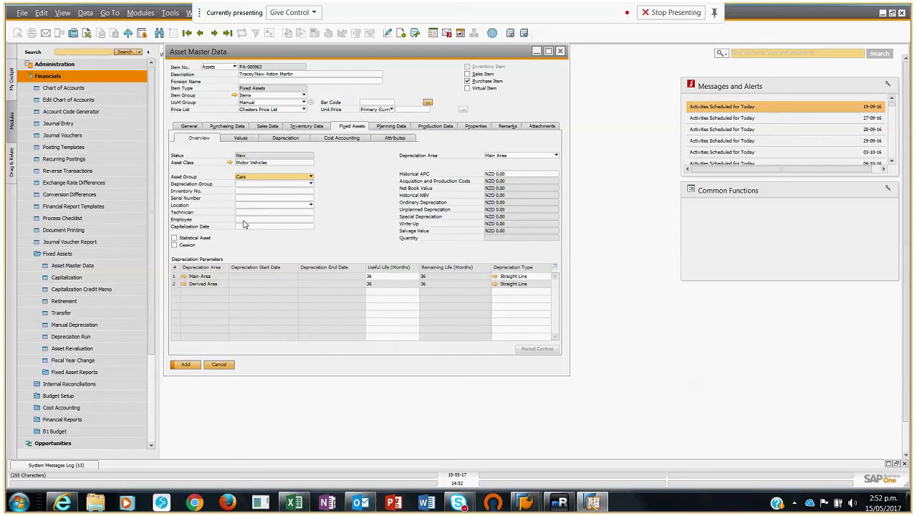
Step: Assign the responsible employee to the new Aston Martin asset from the employee list
left_click(248, 219)
left_click(311, 221)
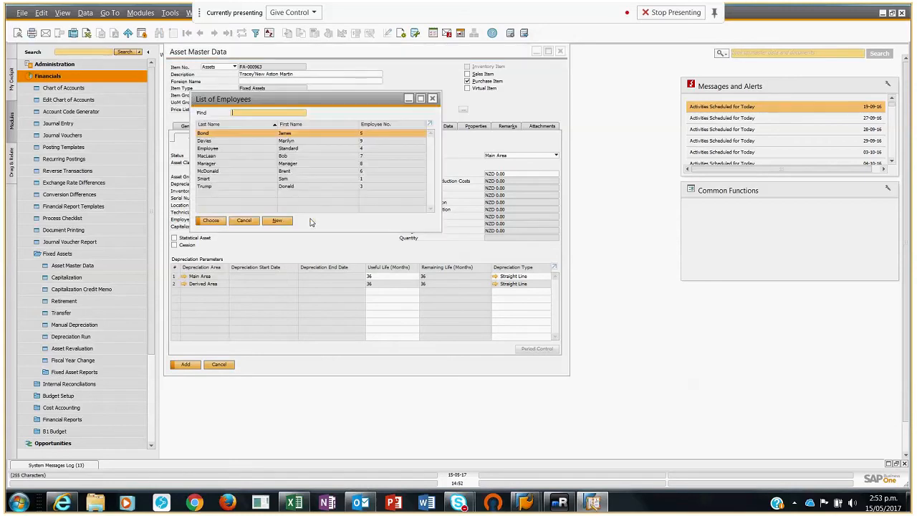
double_click(203, 142)
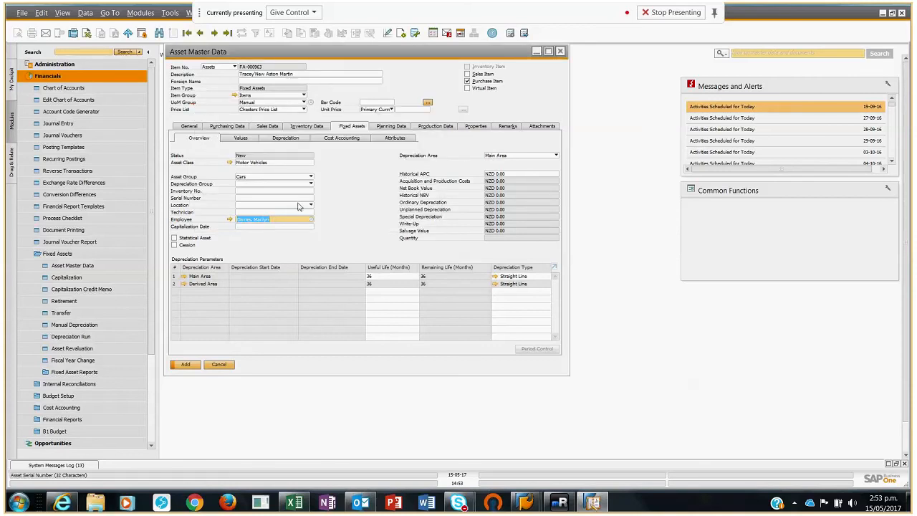
Step: In the new asset's attributes, set the colour to Red, registration number to 123456 and warranty expiry date to 30-06-20
left_click(396, 138)
left_click(286, 153)
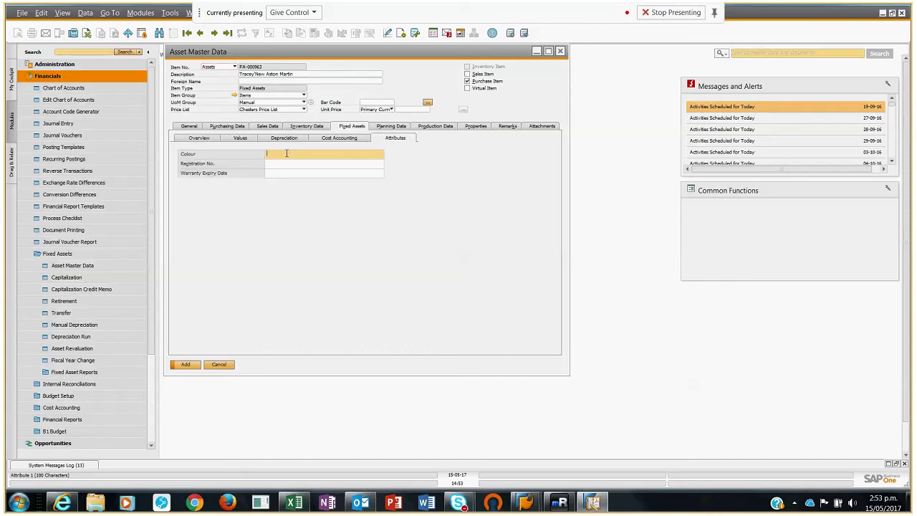
type("Red")
left_click(302, 161)
type("12345")
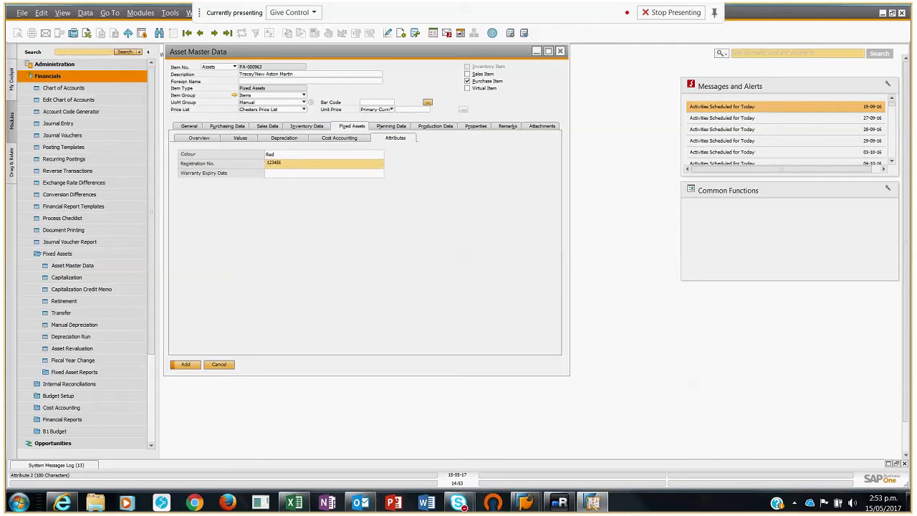
type("6")
left_click(292, 173)
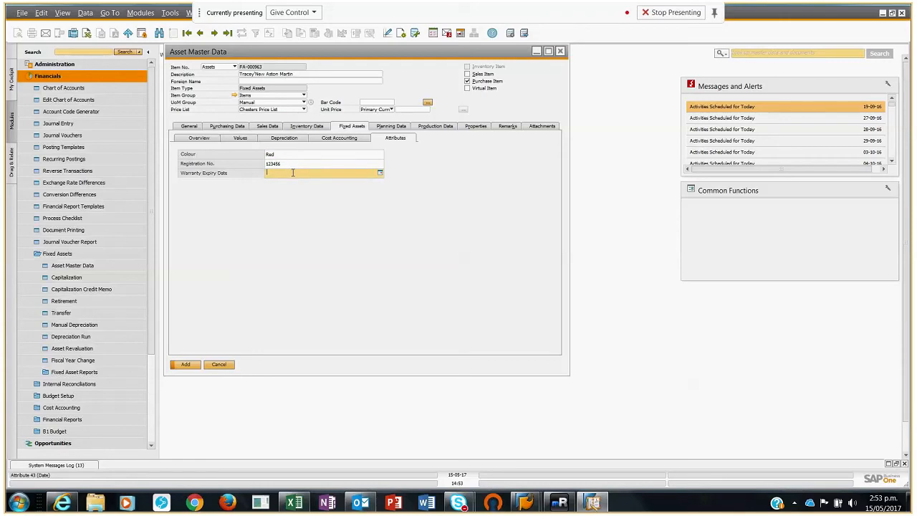
type("300620")
key("Tab")
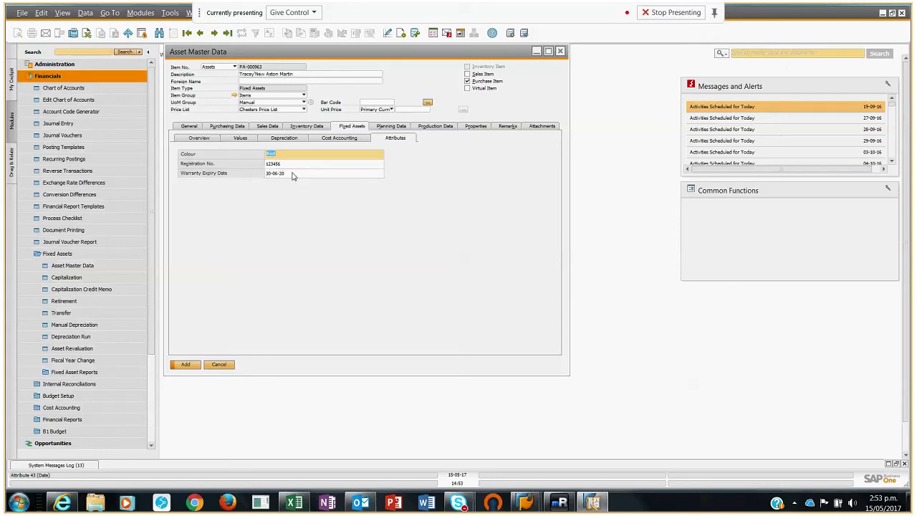
Step: Add the new Aston Martin asset record, confirming its creation, and close the asset master data
left_click(185, 365)
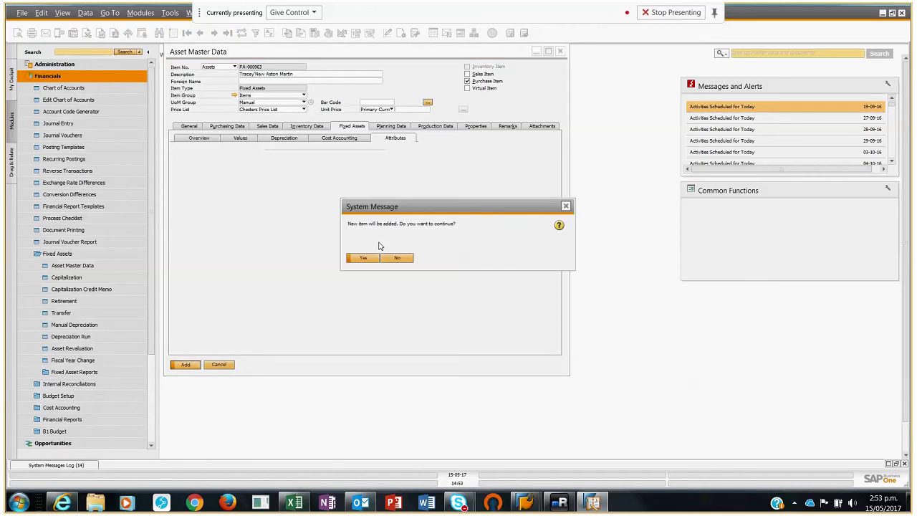
left_click(363, 258)
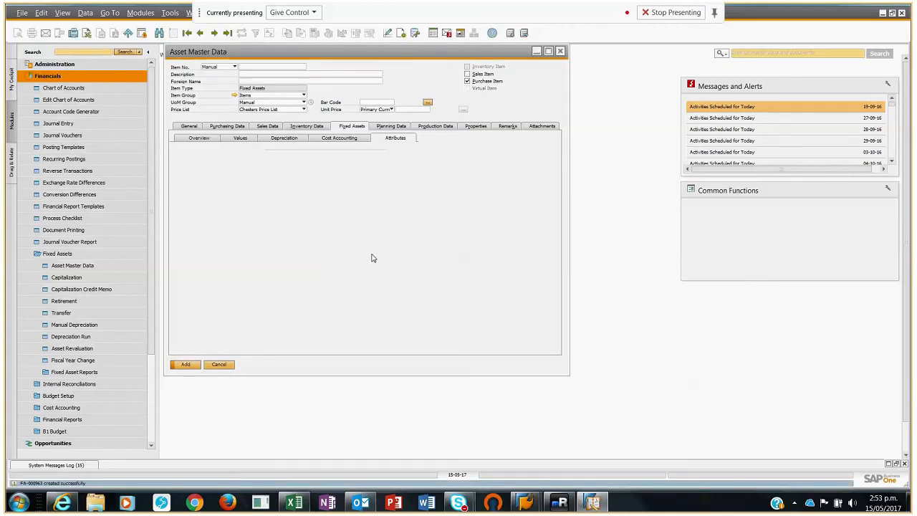
left_click(199, 127)
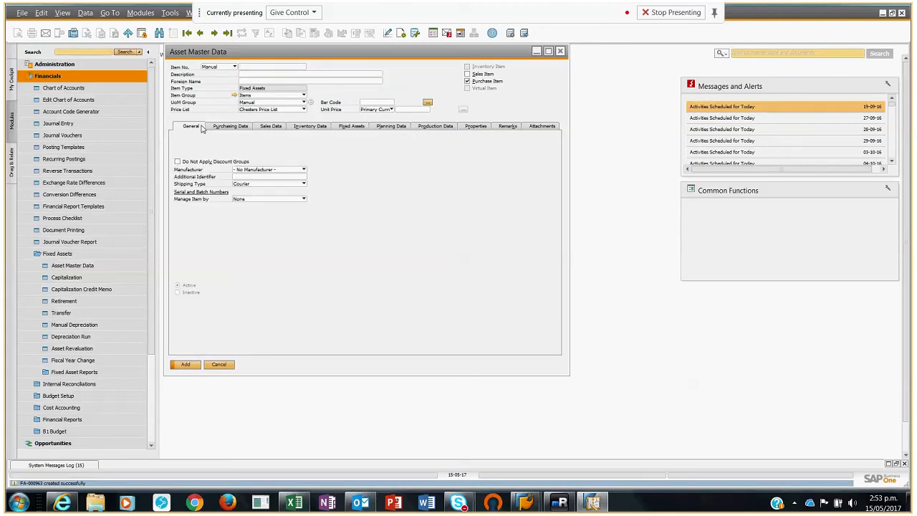
left_click(561, 51)
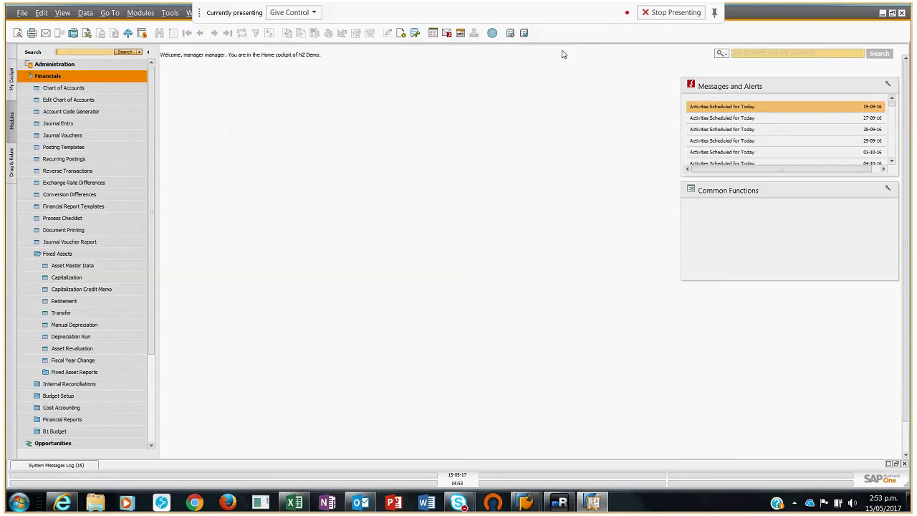
Step: Start a new A/P invoice from the purchasing module and choose Renaissance Ltd as the vendor
left_click(79, 77)
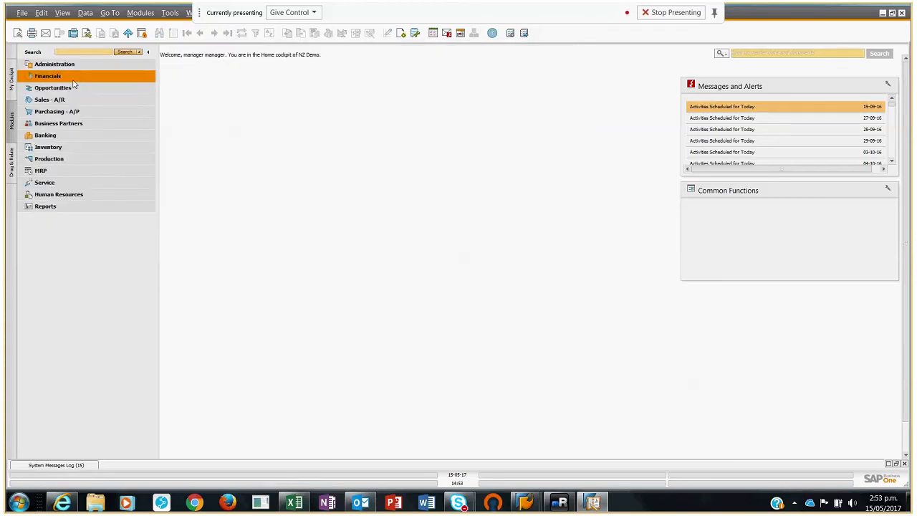
left_click(57, 112)
left_click(57, 219)
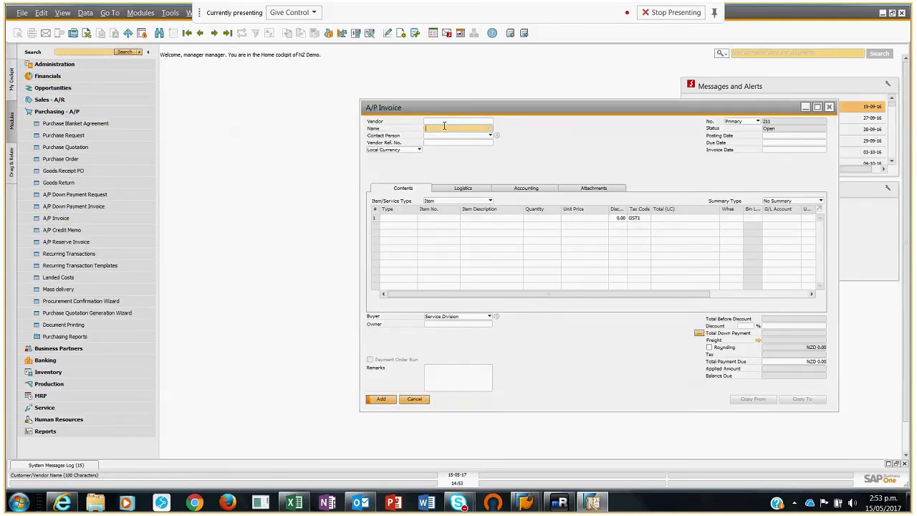
type("Rena")
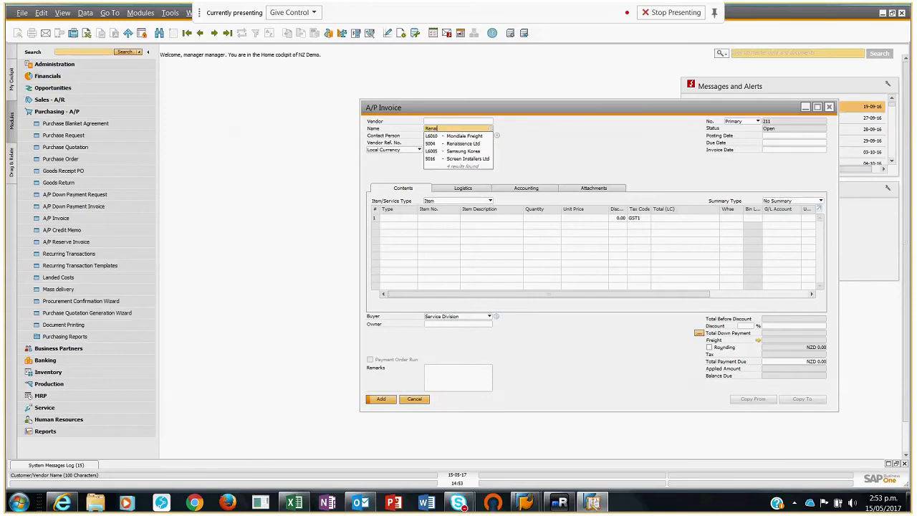
type("i")
left_click(473, 136)
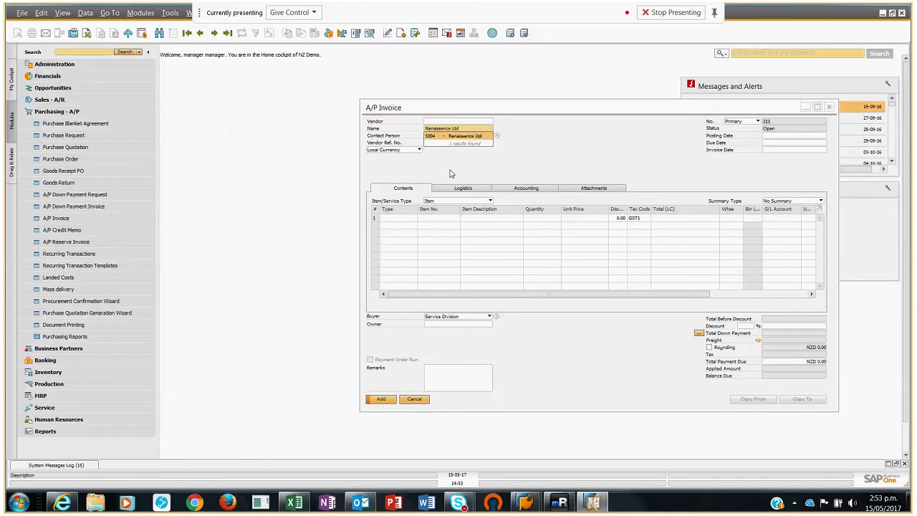
Step: Set the A/P invoice's posting date to 01-04-17
left_click(785, 135)
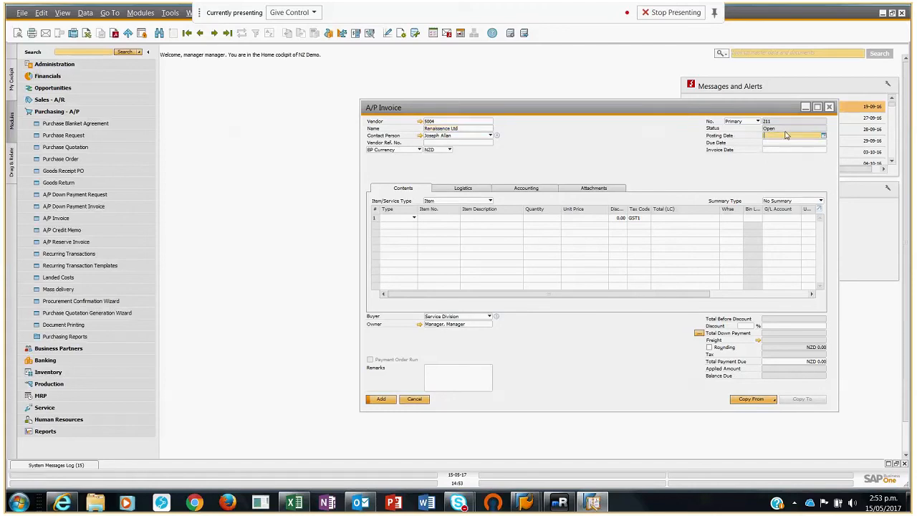
type("01-0")
type("4")
key("Tab")
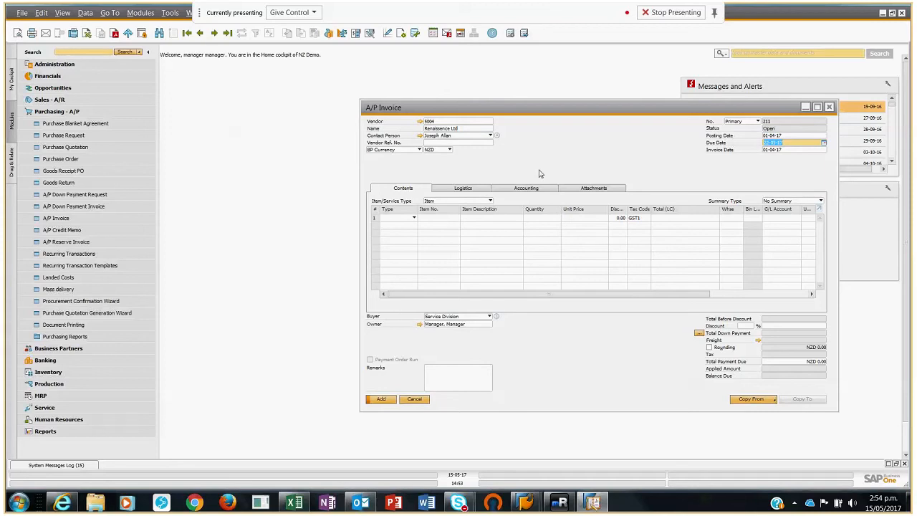
Step: Enter the new Aston Martin asset FA-000963 on the first invoice line with a unit price of 150000
left_click(423, 223)
type("FA")
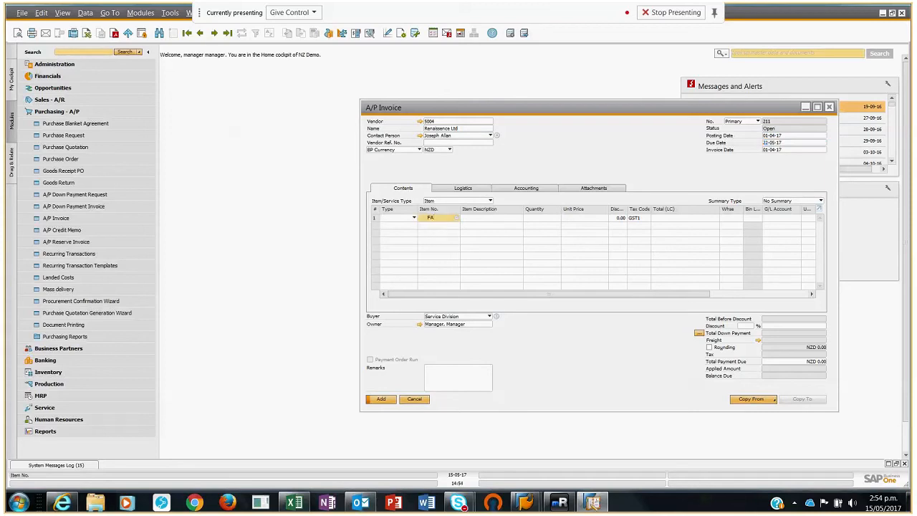
type("-")
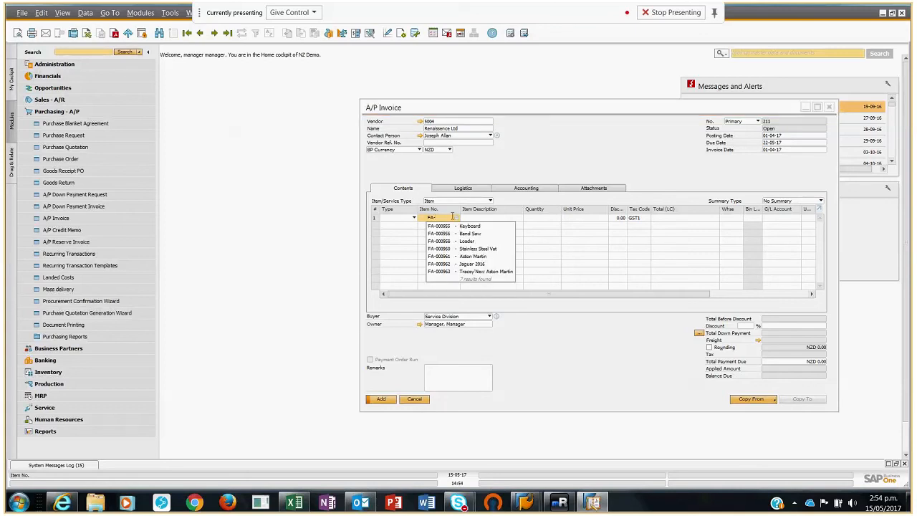
left_click(477, 275)
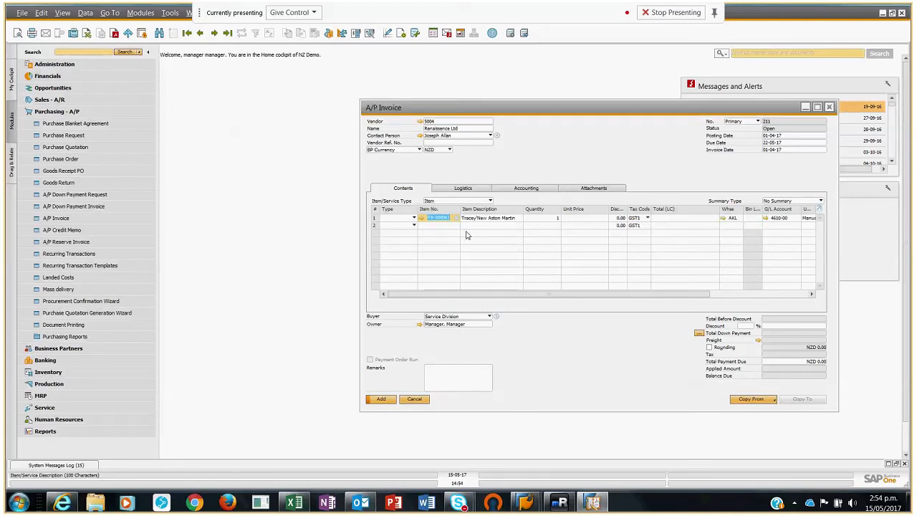
left_click(594, 218)
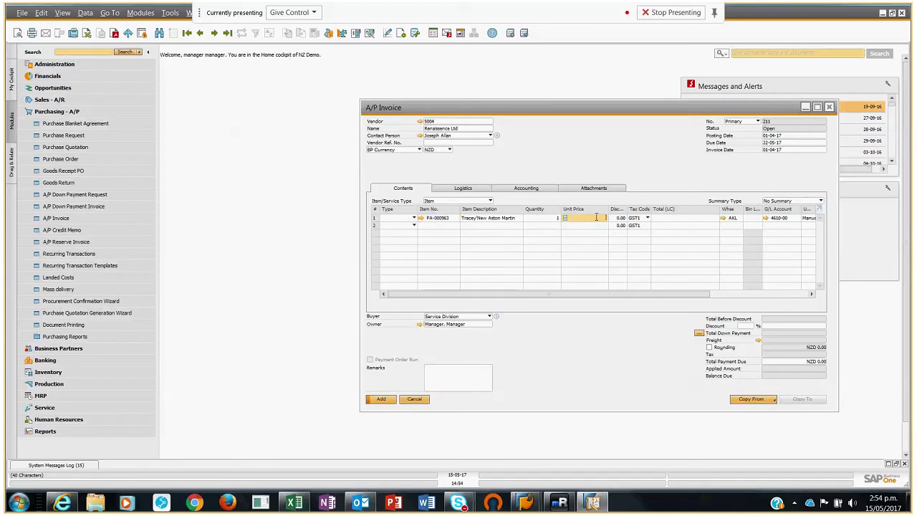
type("150000")
key("Tab")
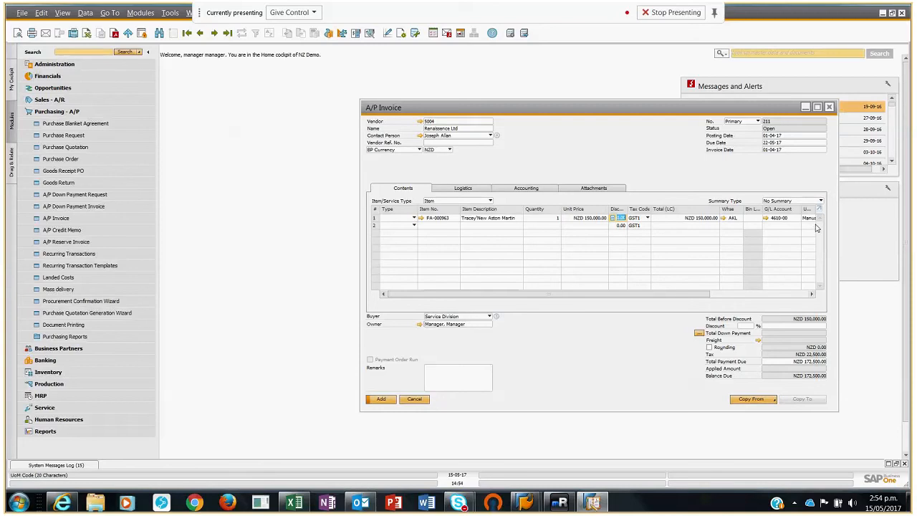
Step: Check the remaining columns of the invoice line, then add the A/P invoice and confirm it
mouse_move(530, 299)
left_mouse_down()
mouse_move(650, 299)
mouse_move(537, 305)
left_mouse_up()
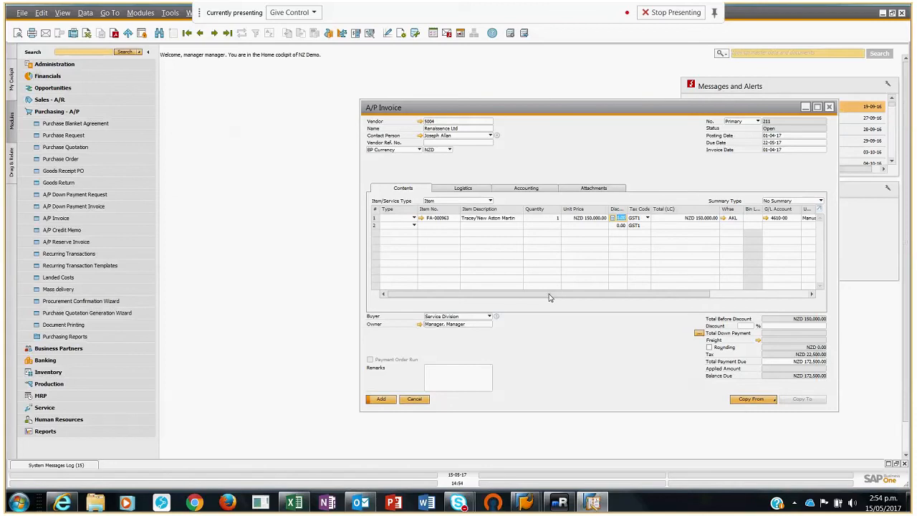
left_click_drag(549, 297, 648, 301)
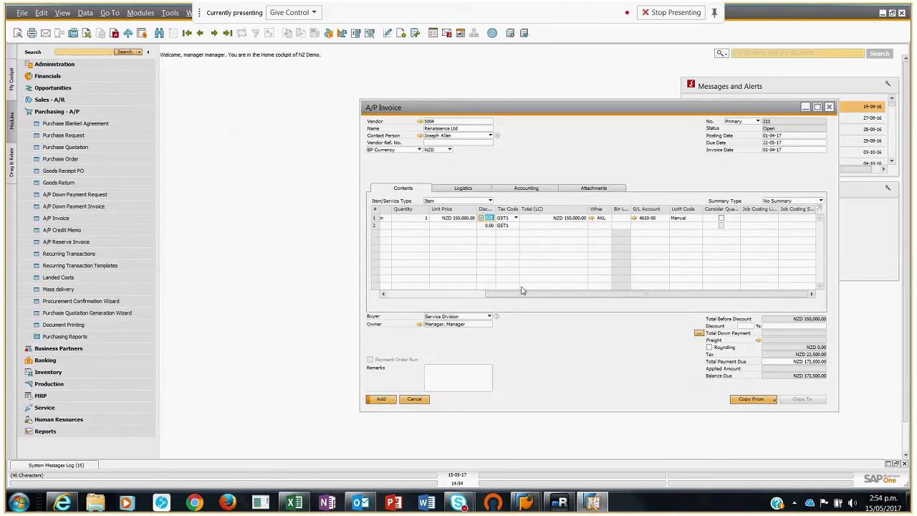
left_click_drag(513, 294, 412, 293)
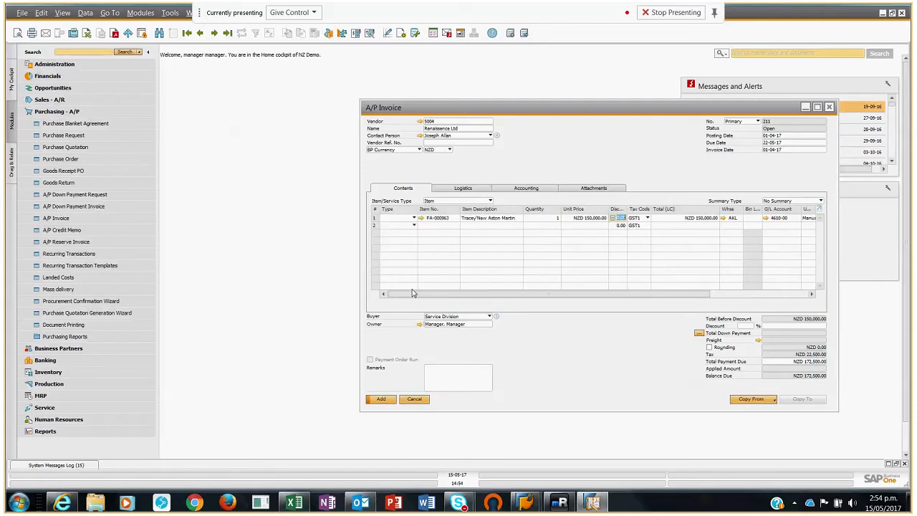
left_click(381, 400)
left_click(361, 257)
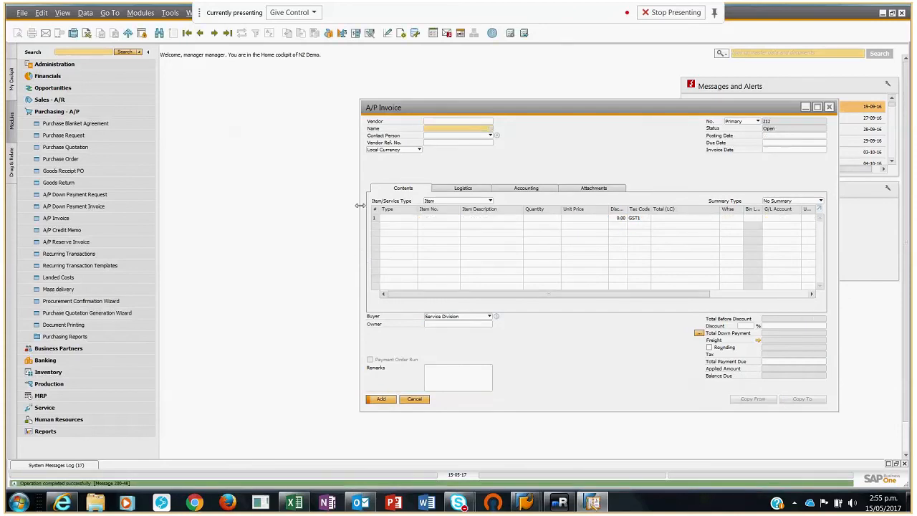
Step: Bring up the last A/P invoice and review its journal entry and the following capitalization journal entry
left_click(227, 34)
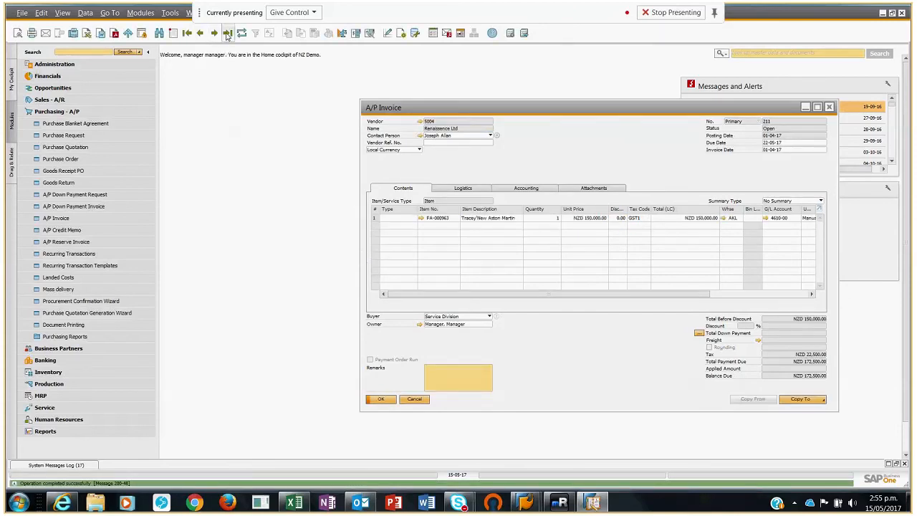
left_click(526, 187)
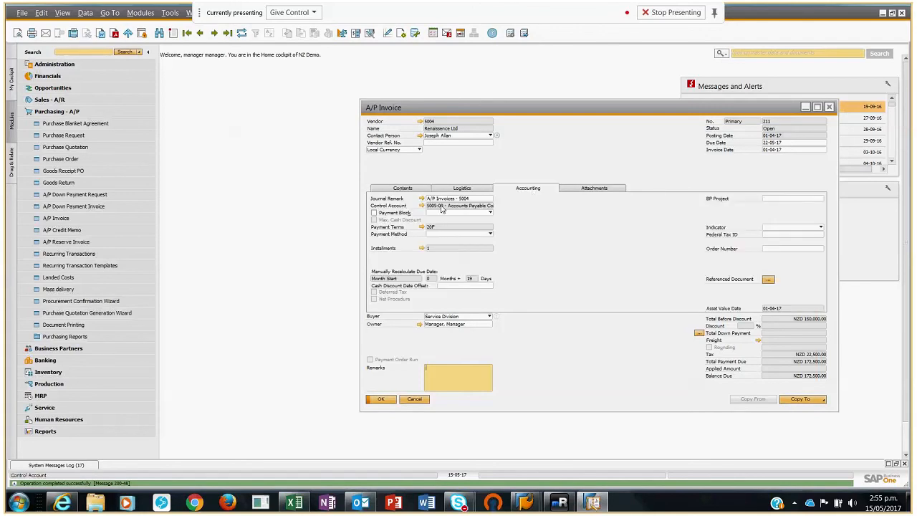
left_click(424, 199)
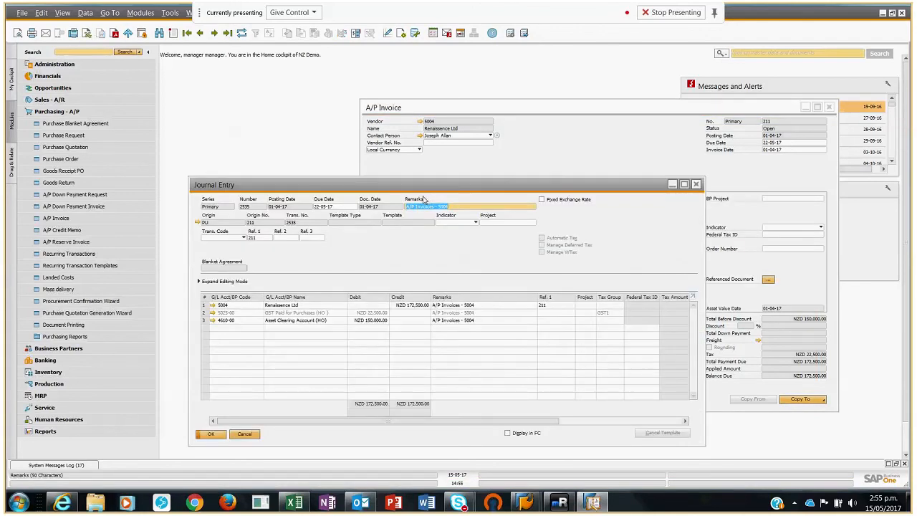
left_click_drag(426, 186, 418, 142)
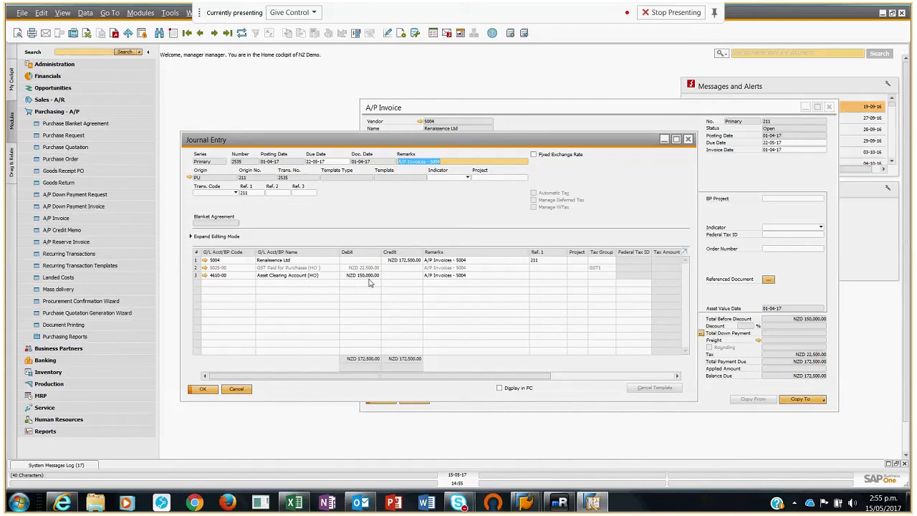
left_click(214, 34)
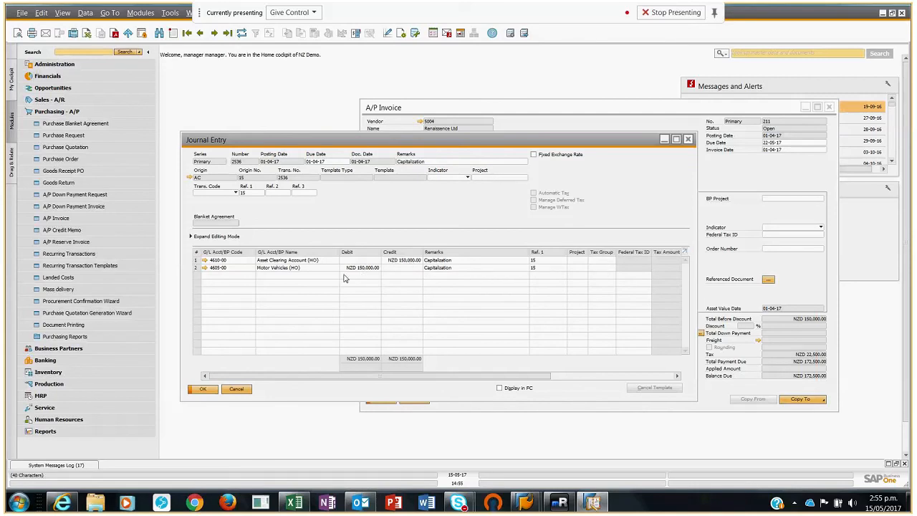
left_click(688, 140)
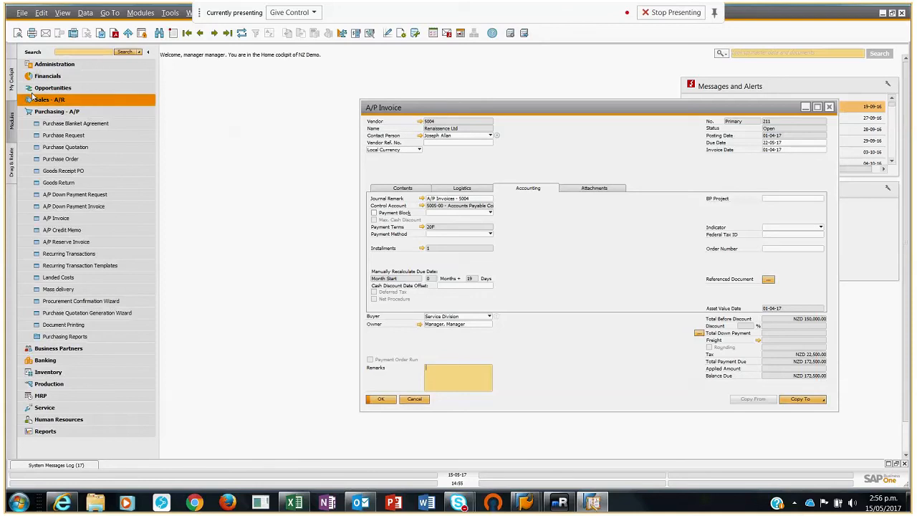
Step: Review the last capitalization document in Fixed Assets, then close it and the A/P invoice
left_click(47, 75)
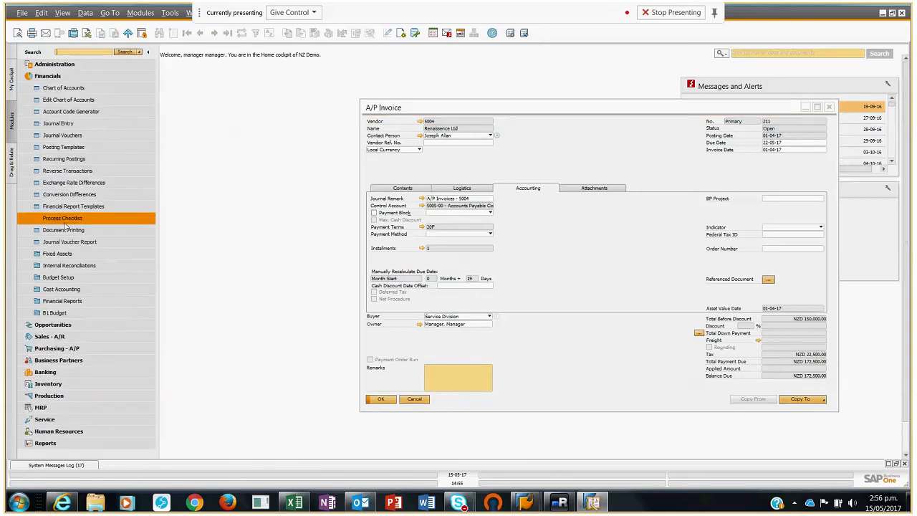
left_click(57, 254)
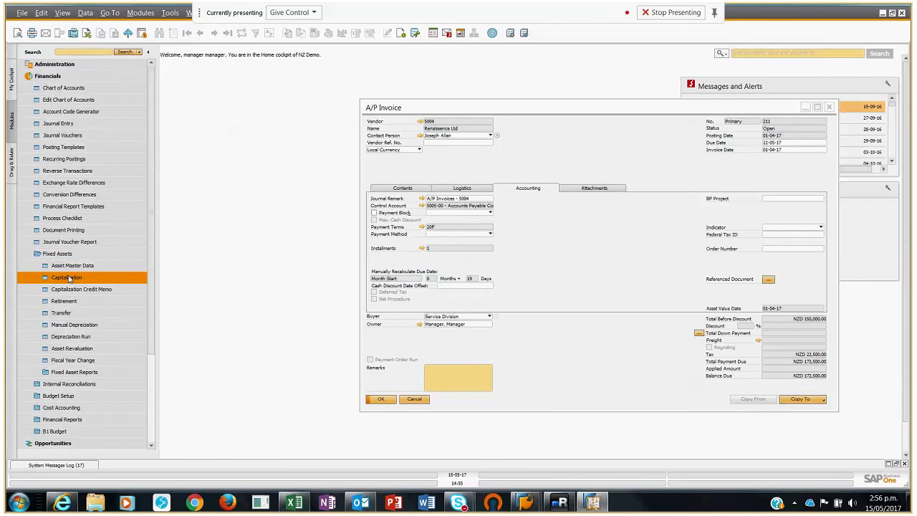
left_click(66, 277)
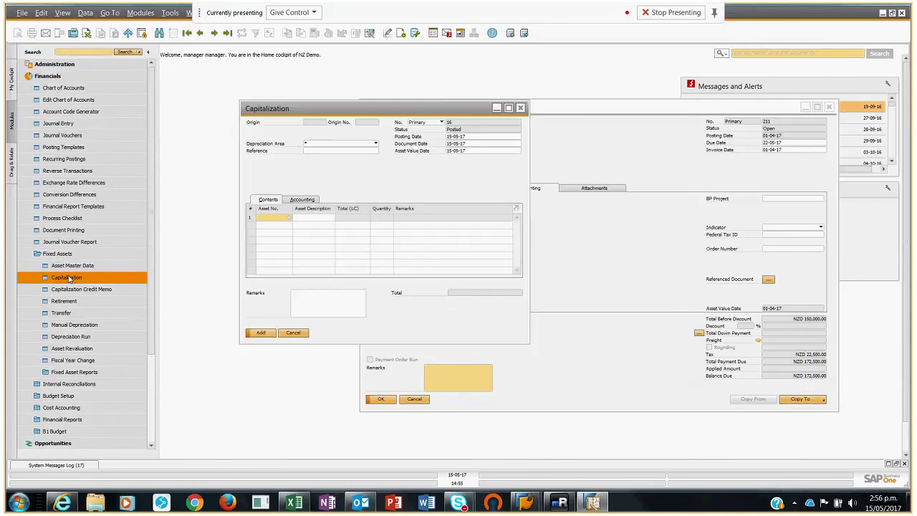
left_click(227, 33)
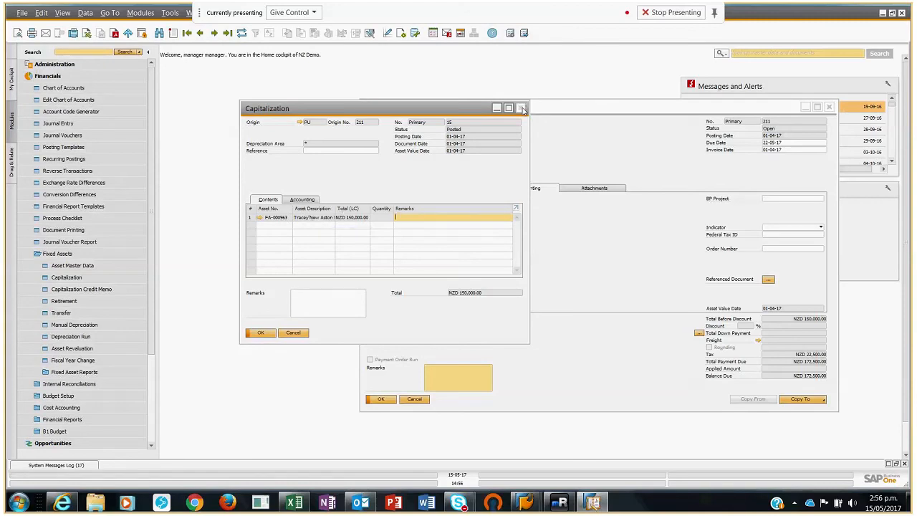
left_click(522, 108)
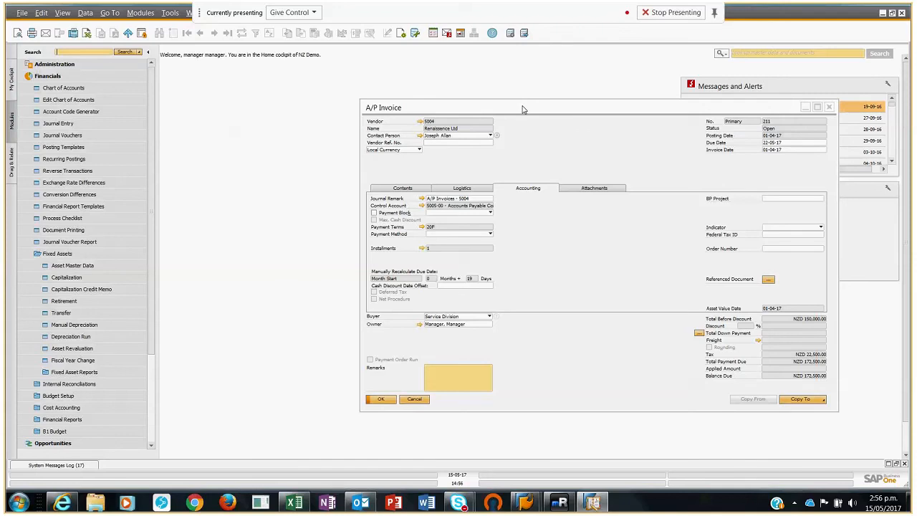
left_click(415, 399)
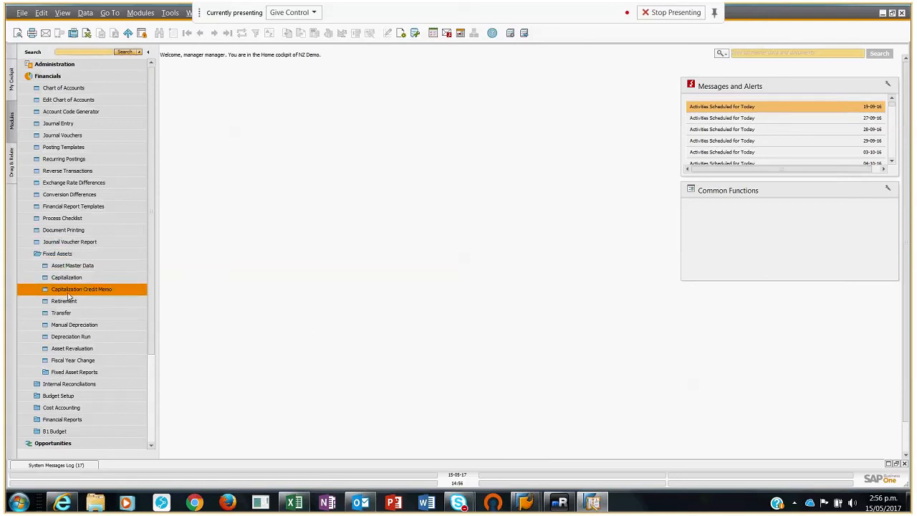
Step: Preview the Main Area depreciation run up to 31-05-17 in Fixed Assets, then execute it and confirm
left_click(77, 337)
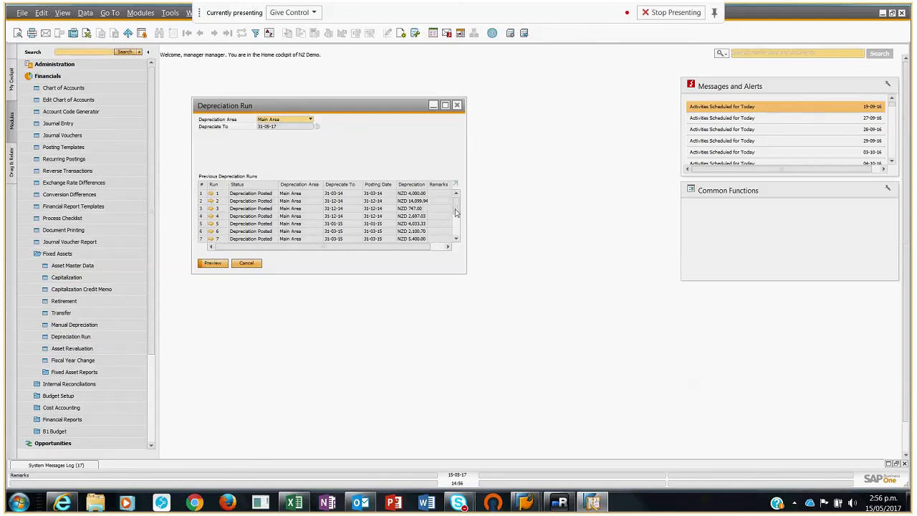
scroll(460, 213, "down", 1)
mouse_move(460, 214)
left_mouse_down()
mouse_move(460, 233)
mouse_move(455, 200)
left_mouse_up()
left_click(216, 266)
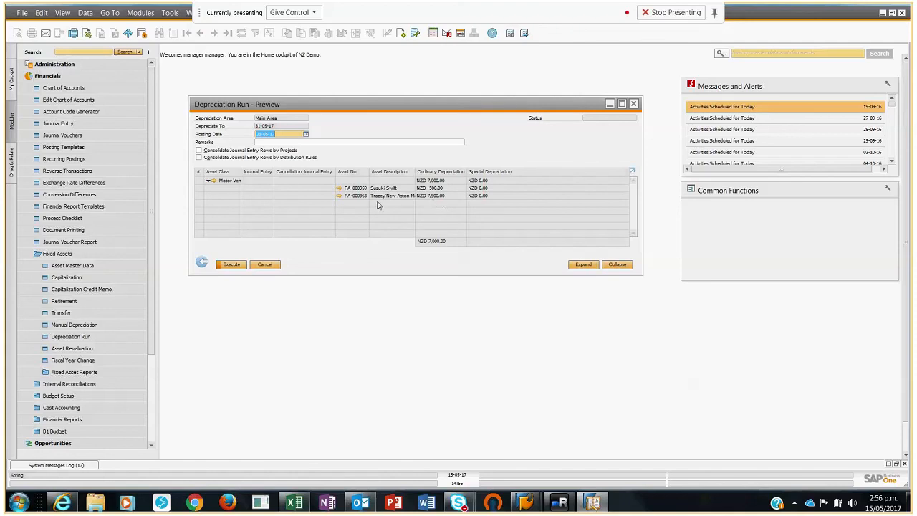
left_click(231, 265)
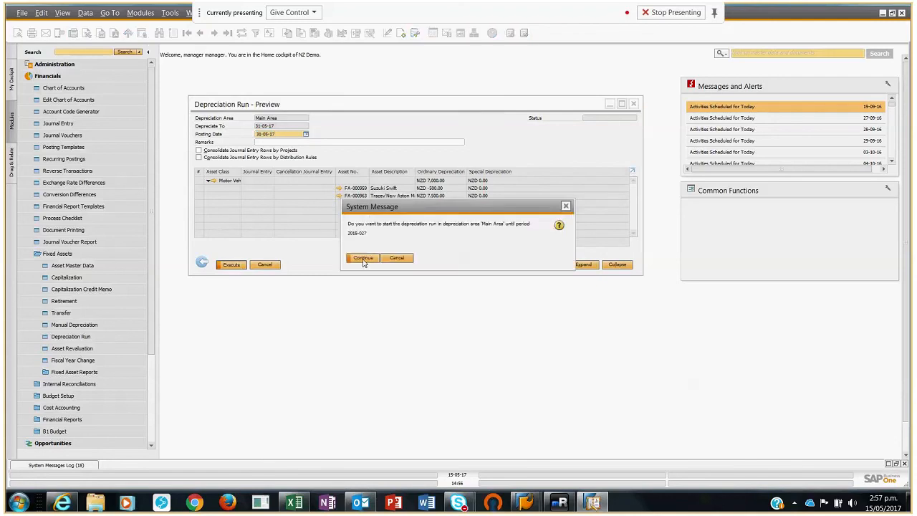
left_click(364, 262)
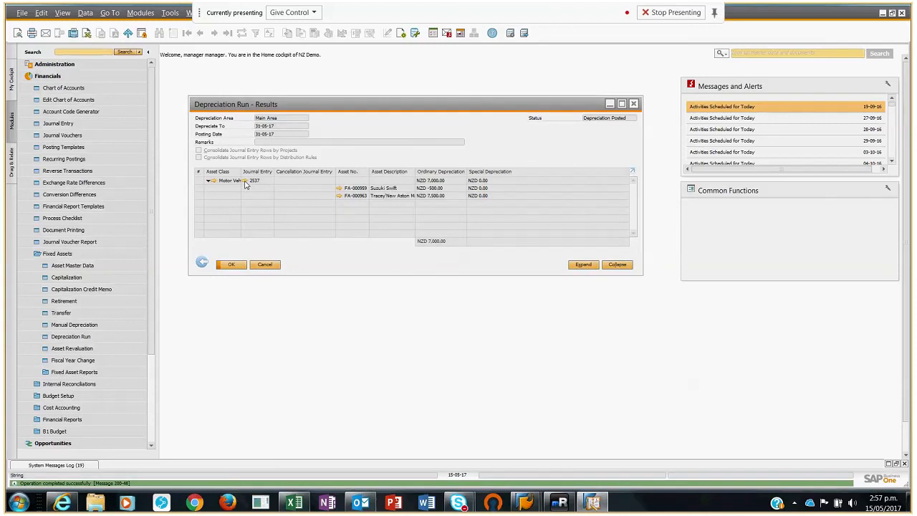
Step: Review the journal entry posted by the Motor Vehicles depreciation run, then return to the run overview and close it
left_click(245, 181)
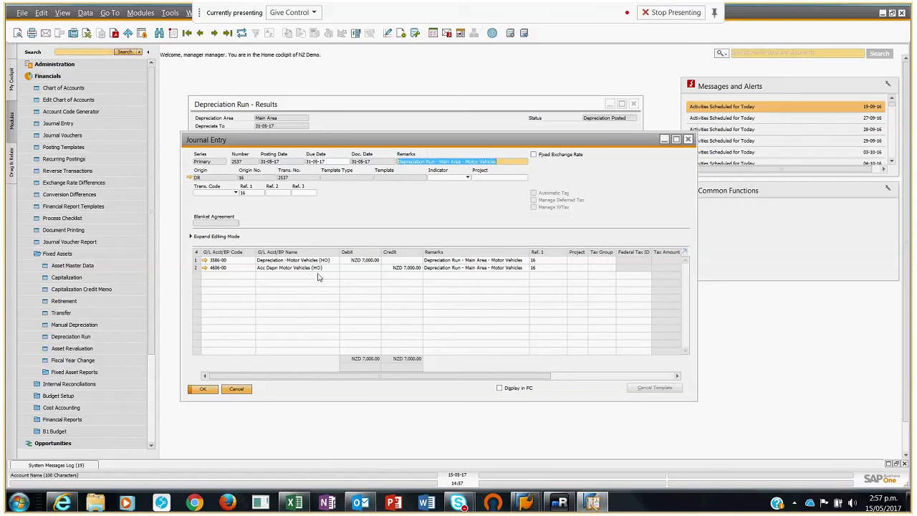
left_click(204, 389)
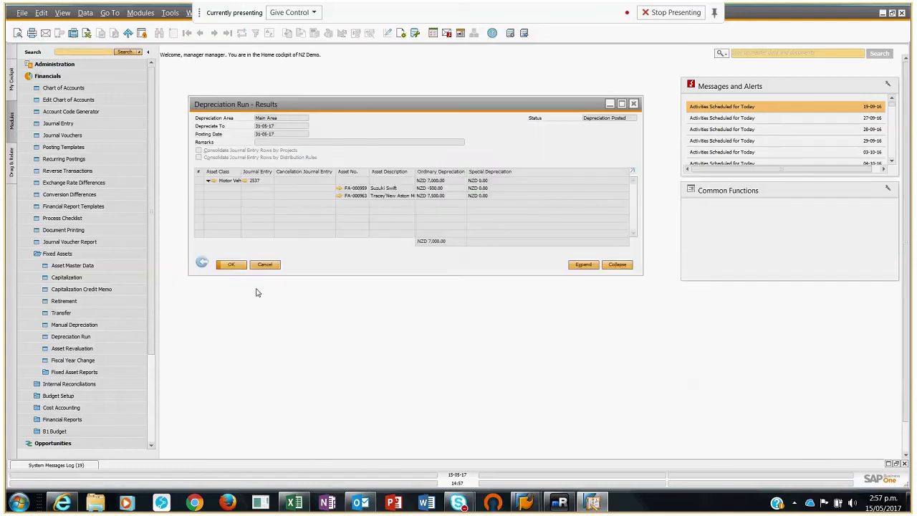
left_click(203, 263)
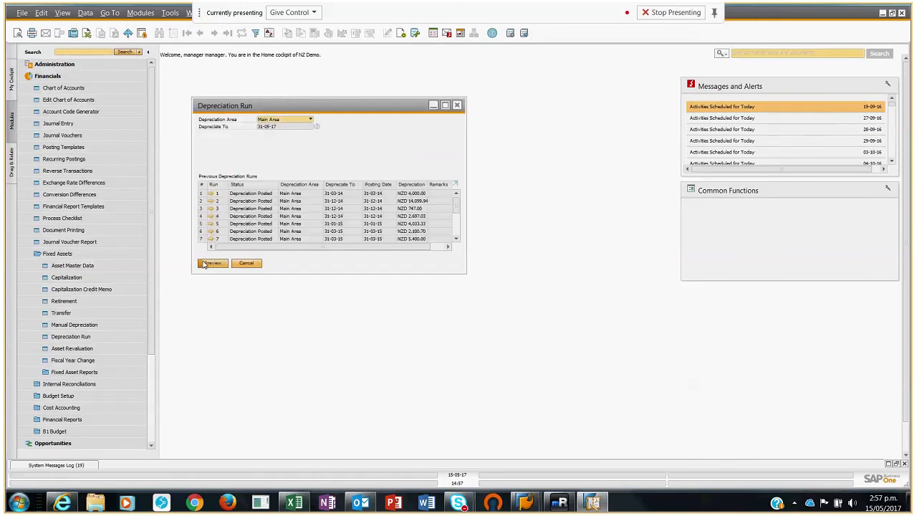
left_click(247, 264)
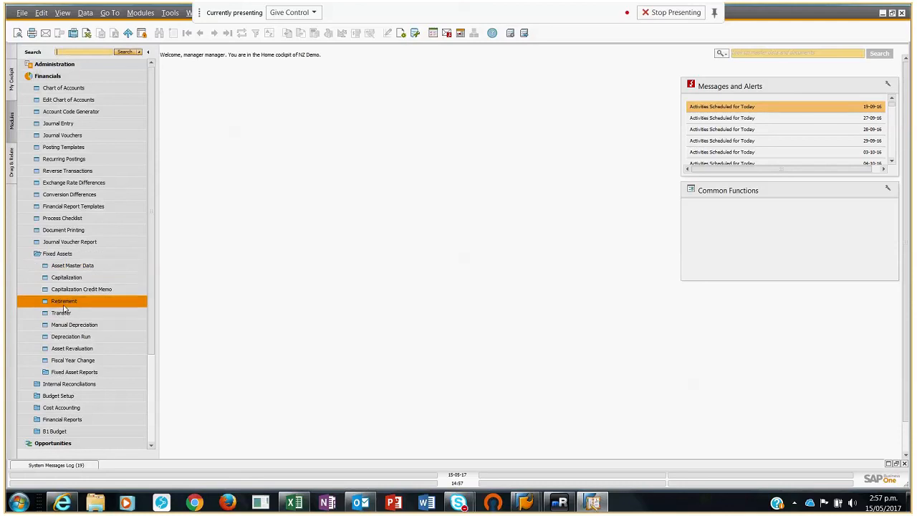
left_click(48, 76)
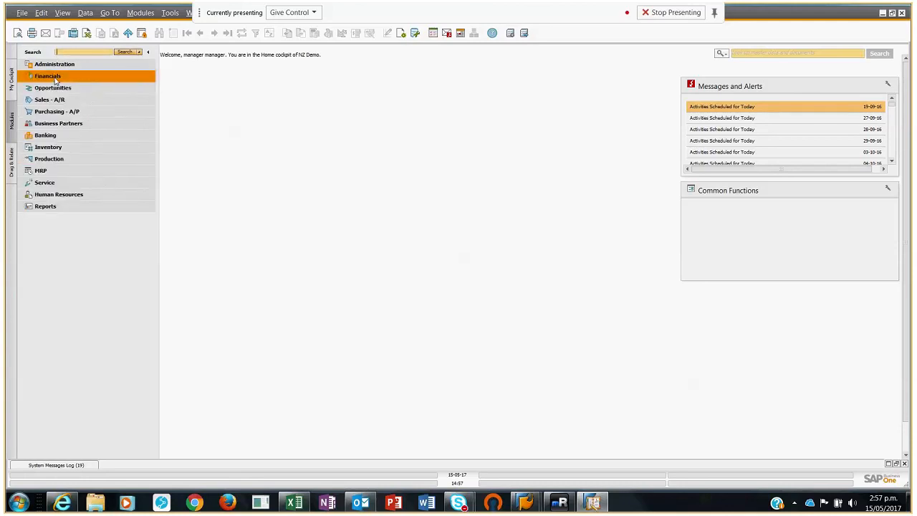
left_click(54, 101)
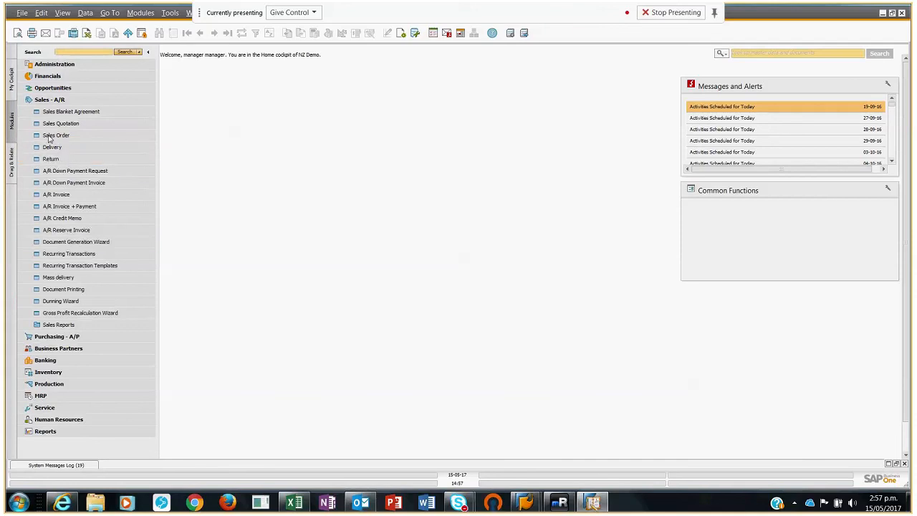
left_click(55, 102)
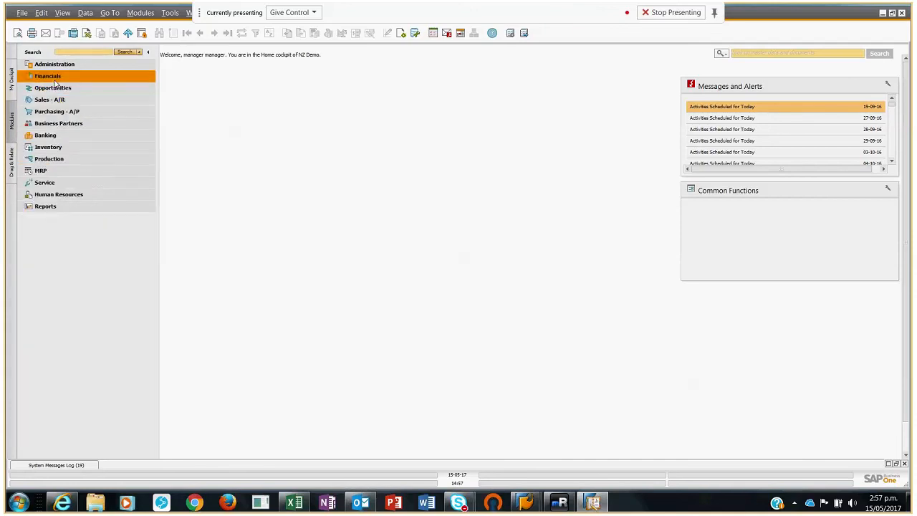
Step: Browse back from the last asset master record to Stainless Steel Vat #3, examine its fixed asset overview and close it
left_click(56, 77)
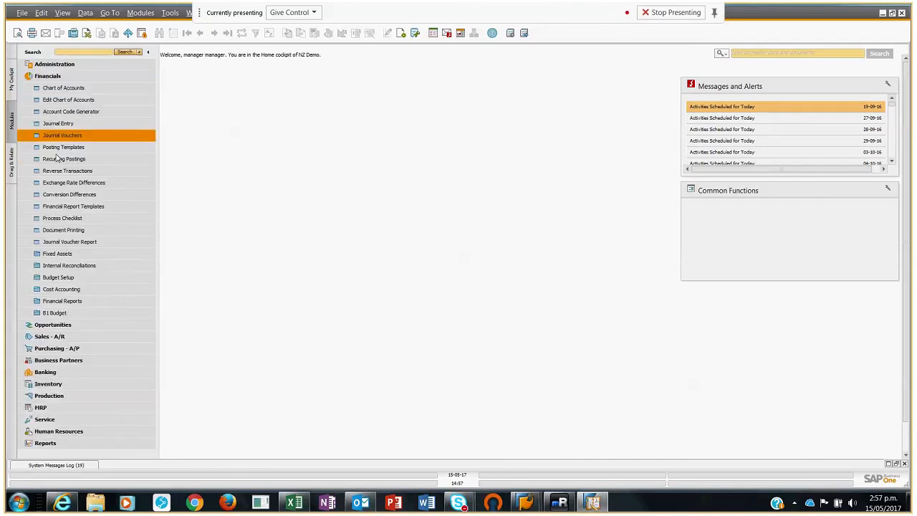
left_click(62, 256)
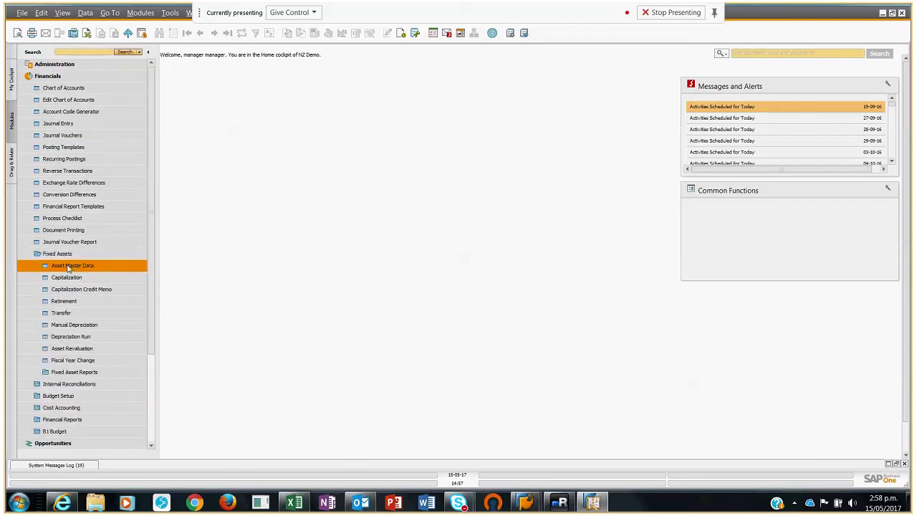
left_click(69, 266)
left_click(228, 34)
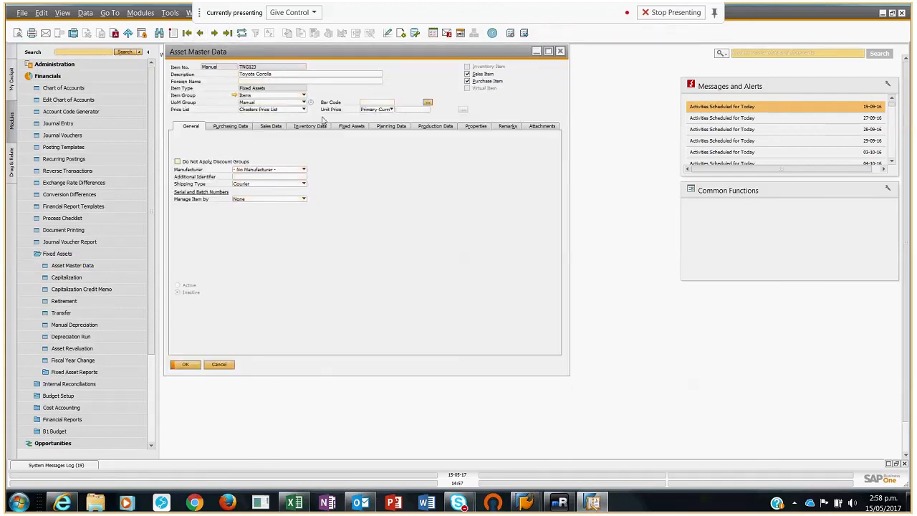
left_click(349, 128)
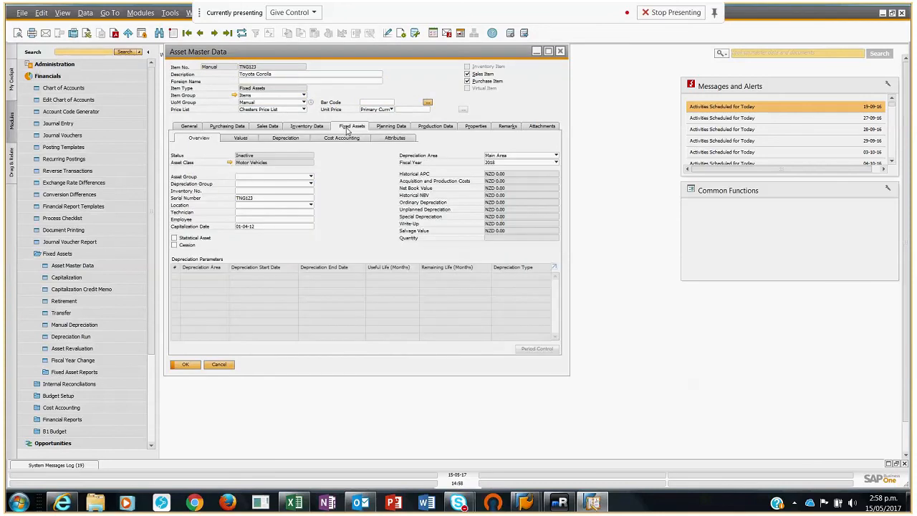
left_click(201, 34)
left_click(202, 34)
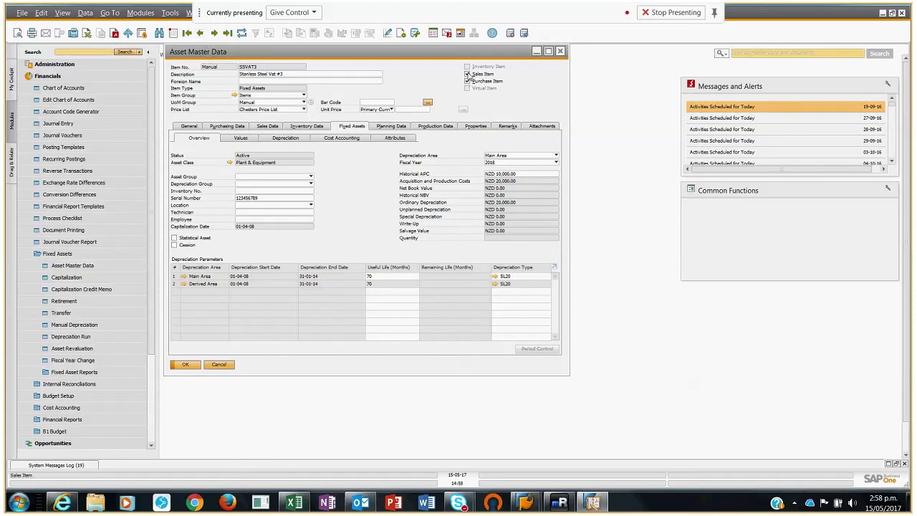
left_click(185, 365)
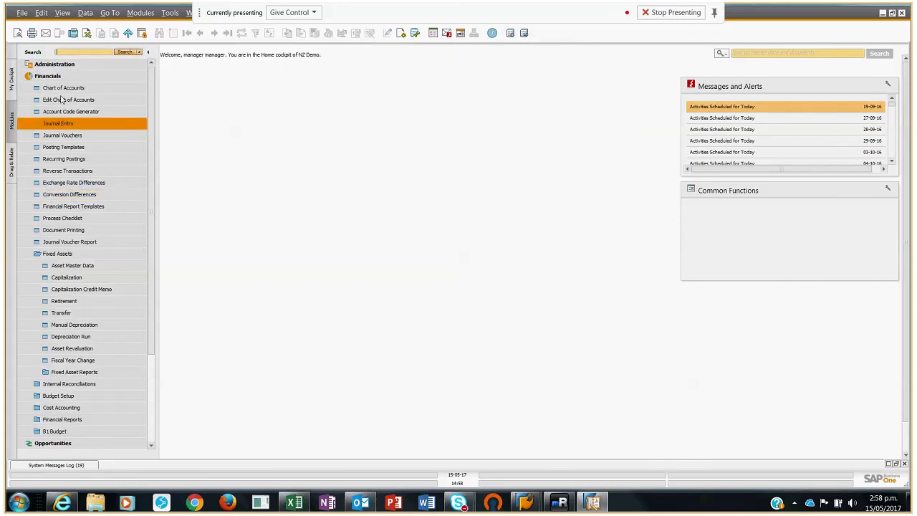
Step: Start a new A/R invoice for the customer Alliance
left_click(50, 77)
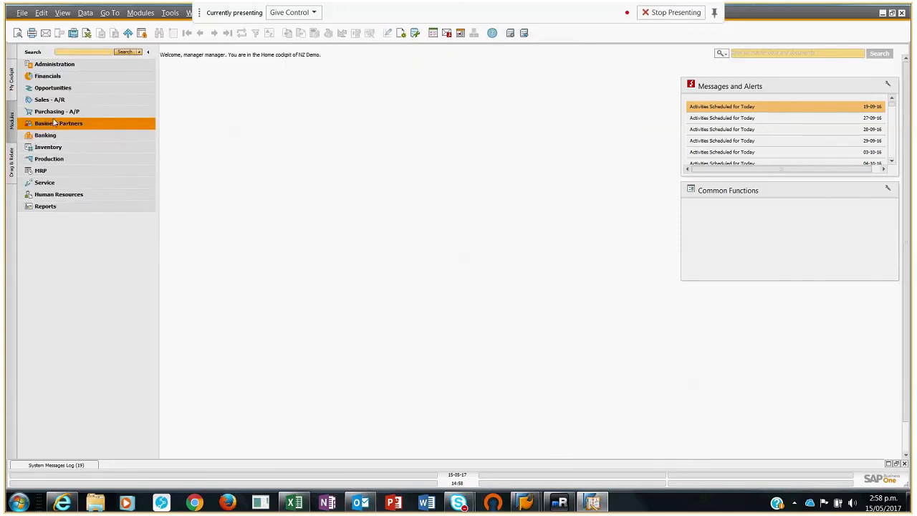
left_click(50, 102)
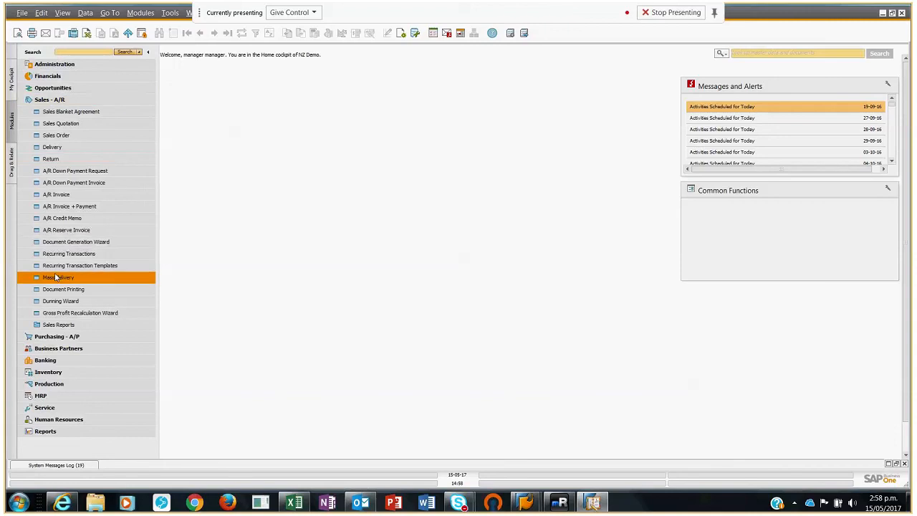
left_click(47, 195)
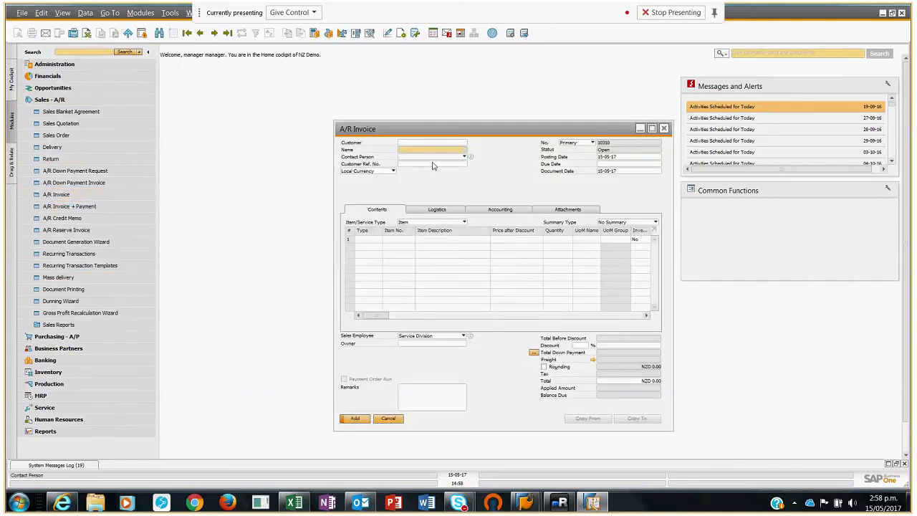
left_click(465, 150)
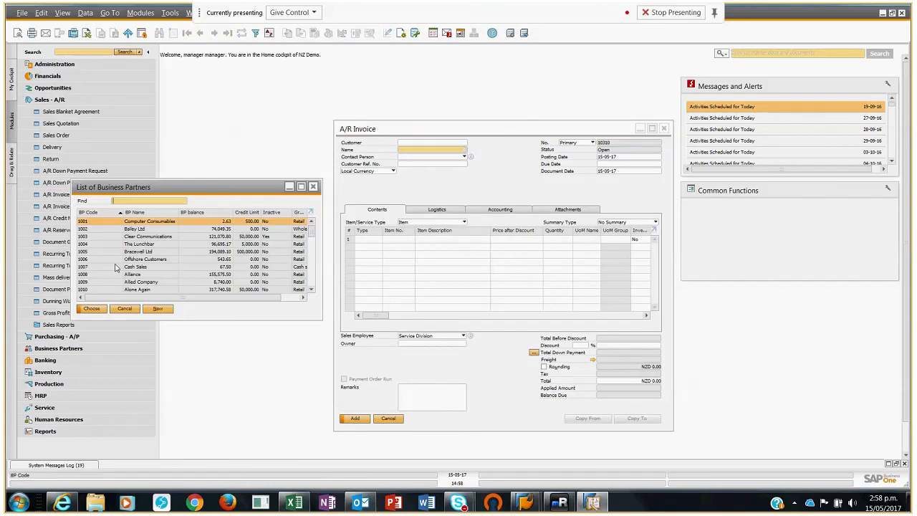
left_click(142, 275)
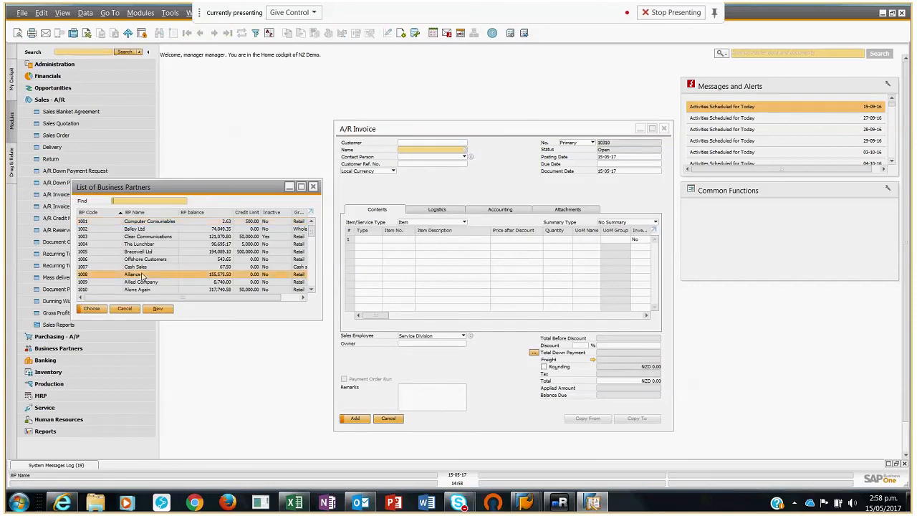
double_click(143, 275)
Step: Enter asset SSVAT3 on the first invoice line with a price of 200, then add the A/R invoice and confirm it
left_click(409, 240)
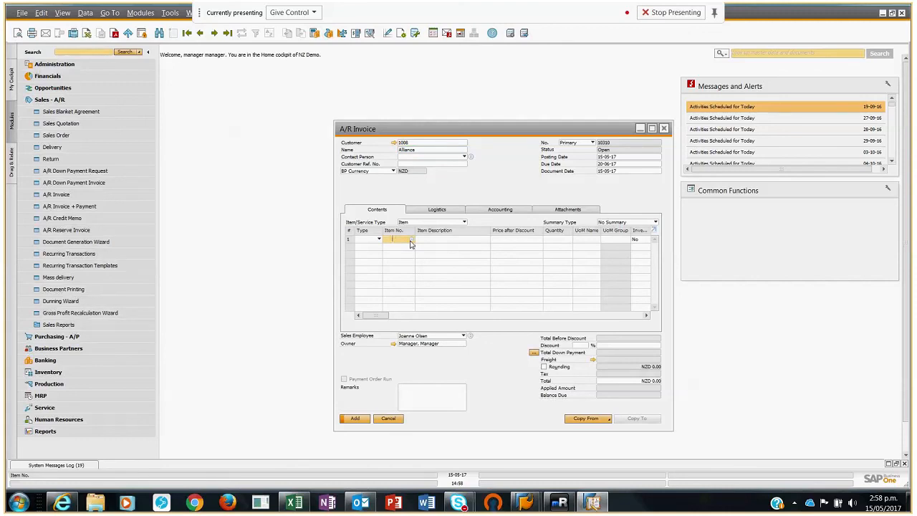
type("ss")
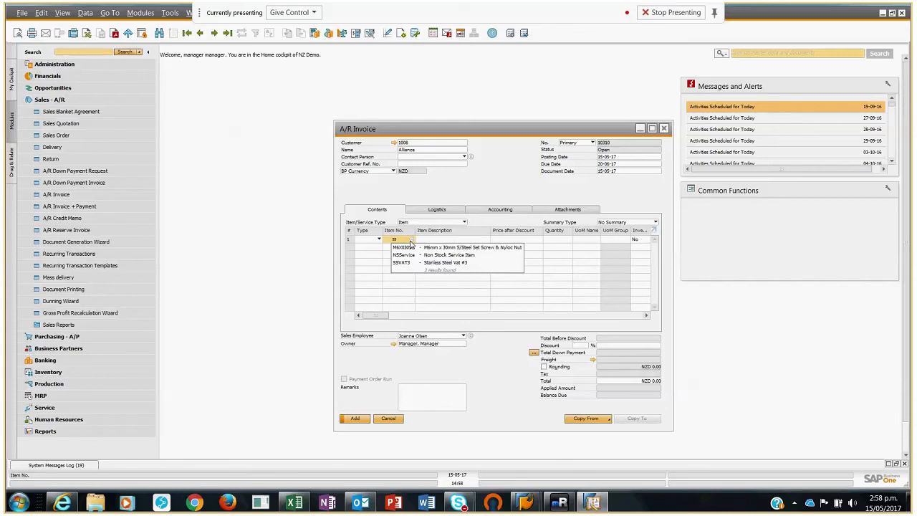
left_click(416, 263)
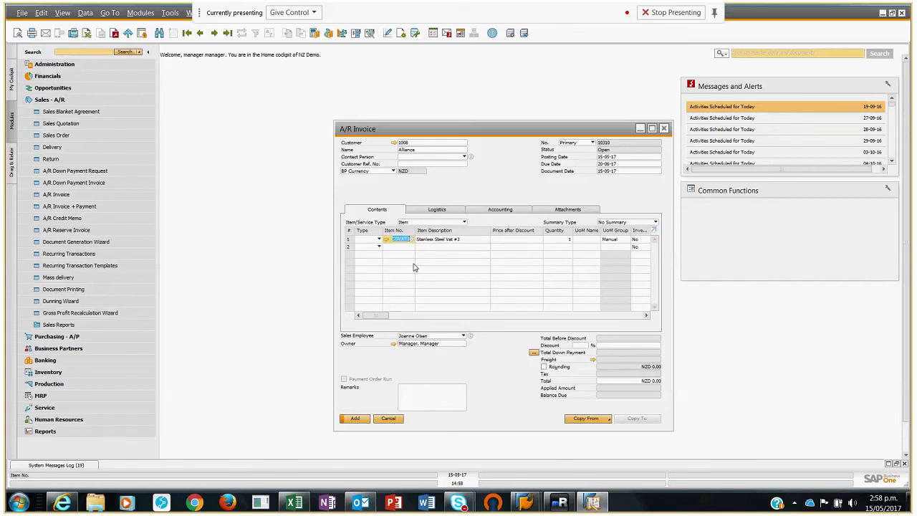
left_click(517, 240)
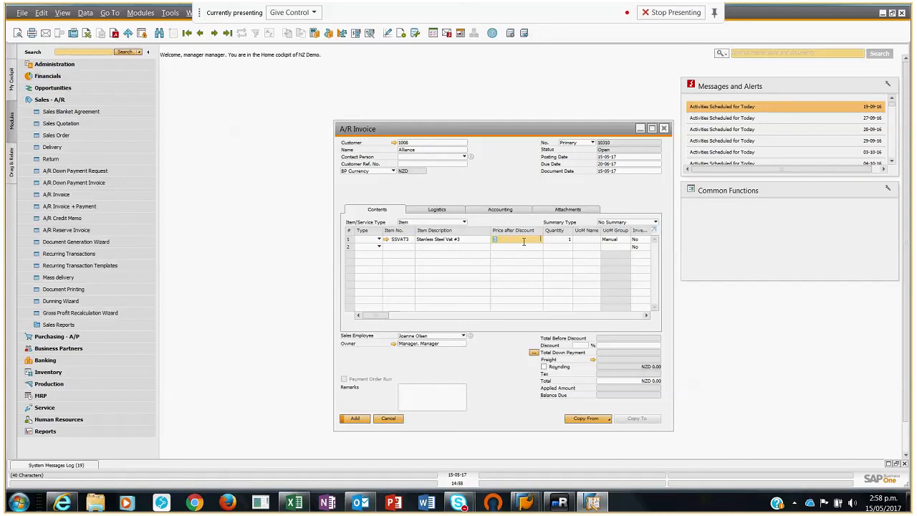
type("200")
key("Tab")
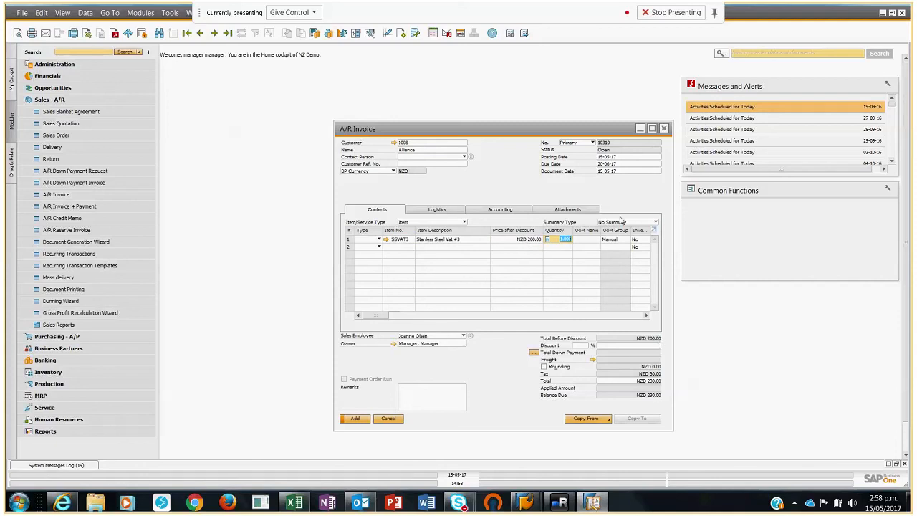
left_click(356, 419)
left_click(364, 257)
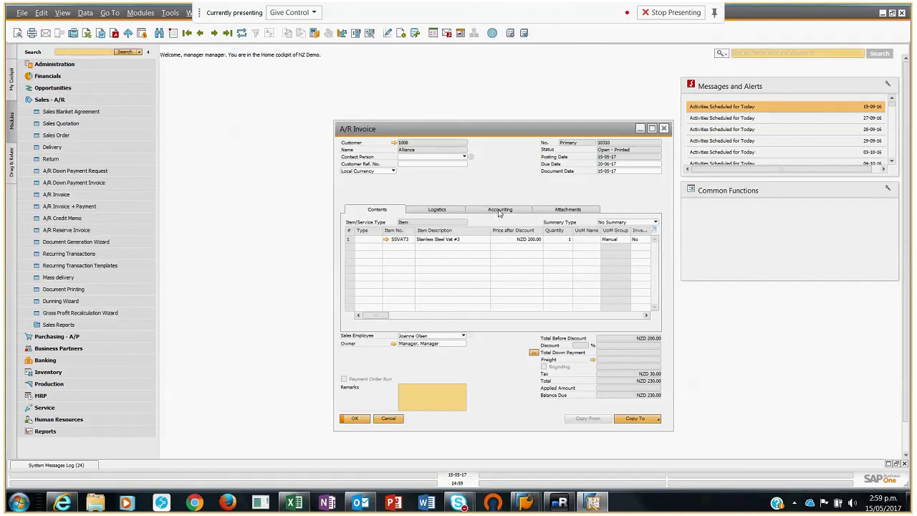
Step: Review the last A/R invoice's journal entry and the following retirement journal entry, then close the invoice
left_click(499, 210)
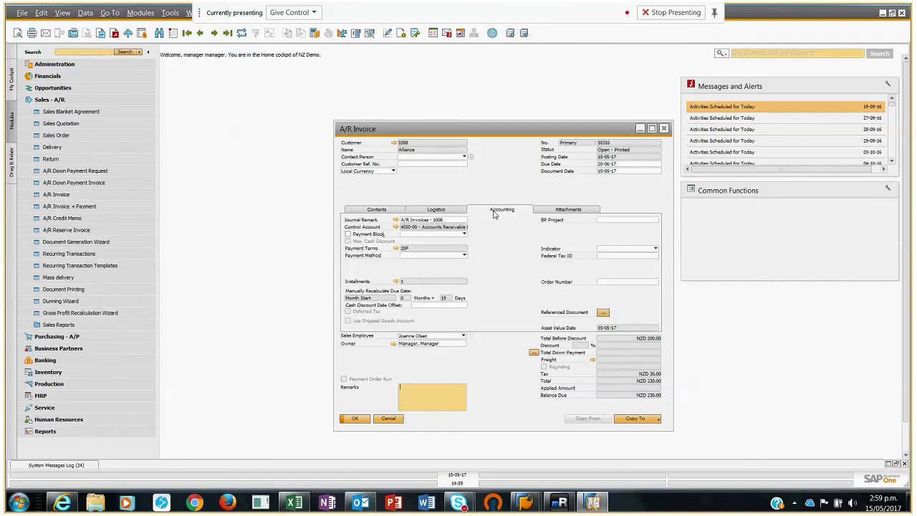
left_click(396, 220)
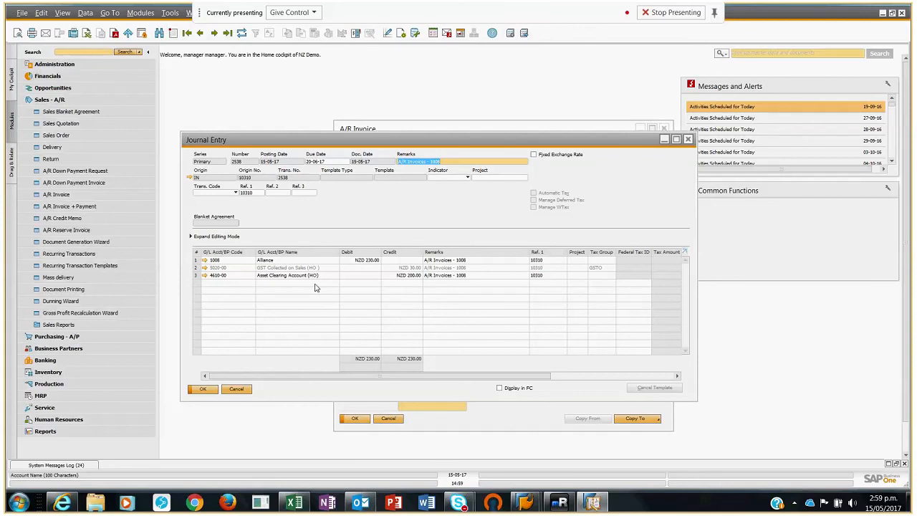
left_click(214, 34)
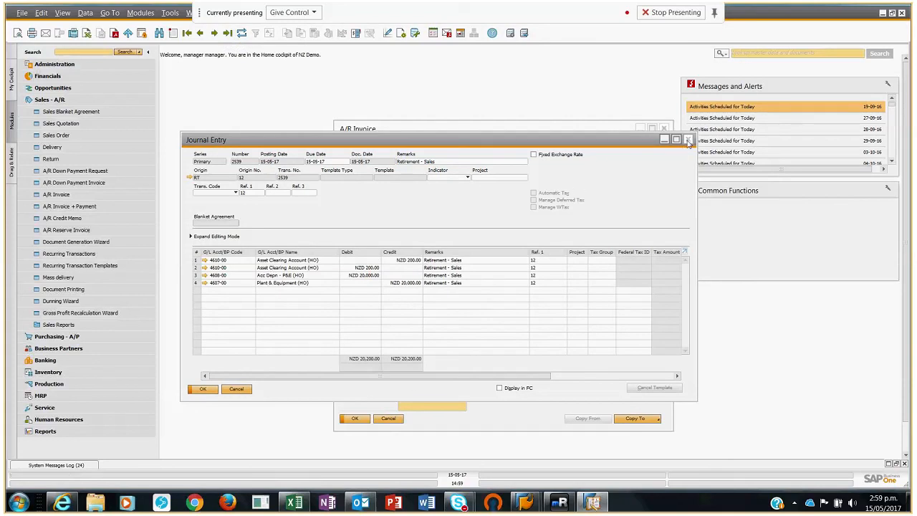
left_click(688, 140)
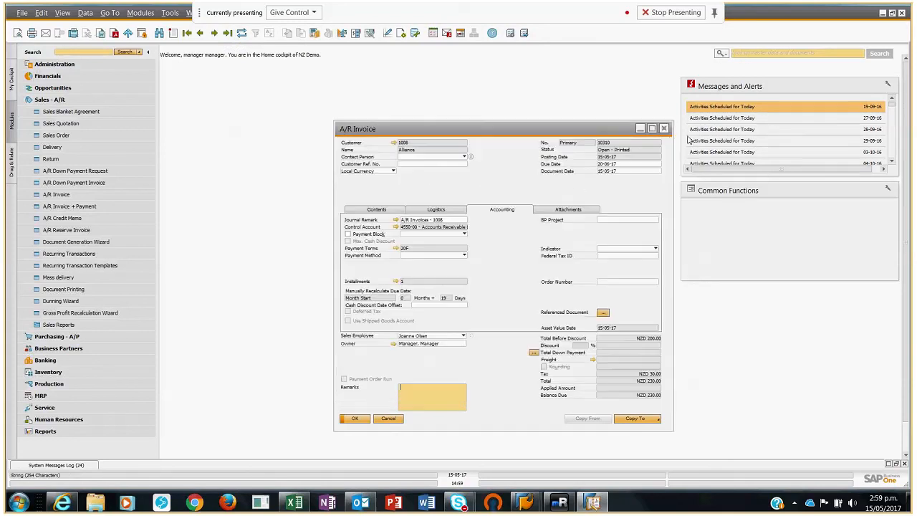
left_click(370, 210)
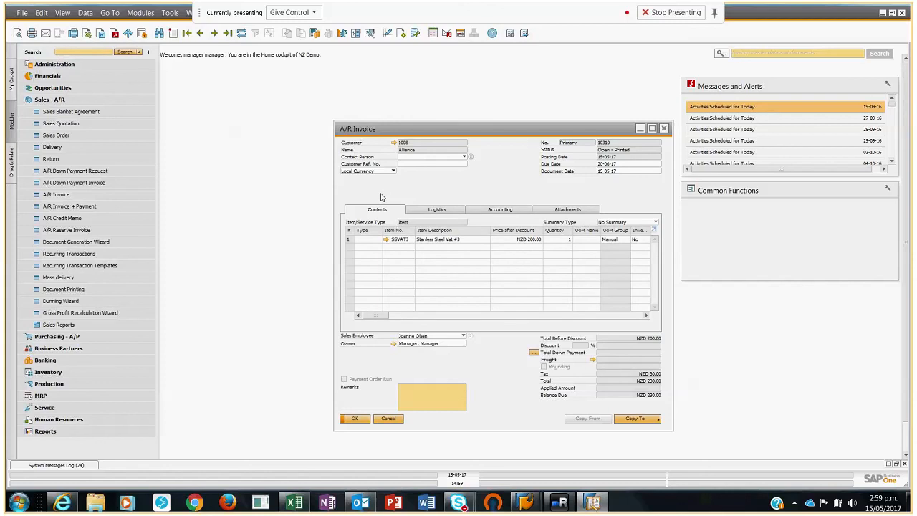
left_click(355, 419)
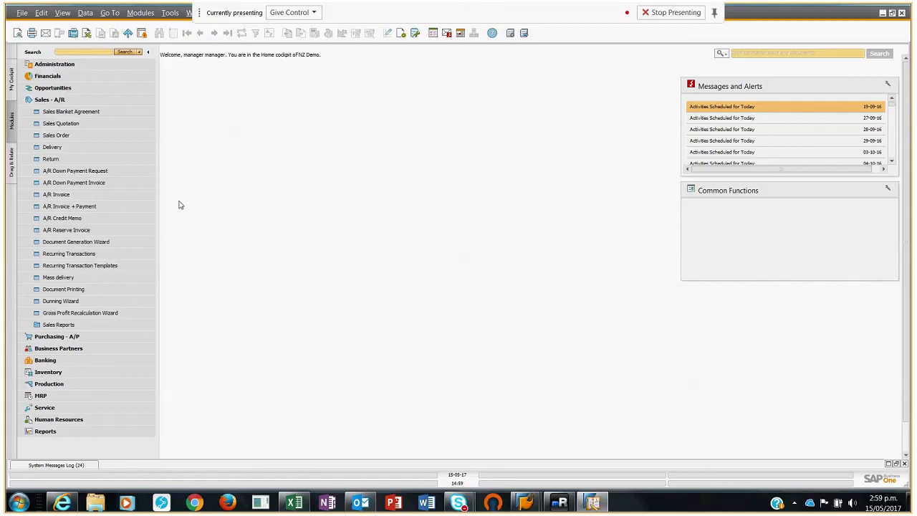
Step: Start a new fixed asset retirement with transaction type Scrapping, then cancel it without adding the document
left_click(47, 78)
left_click(62, 255)
left_click(71, 302)
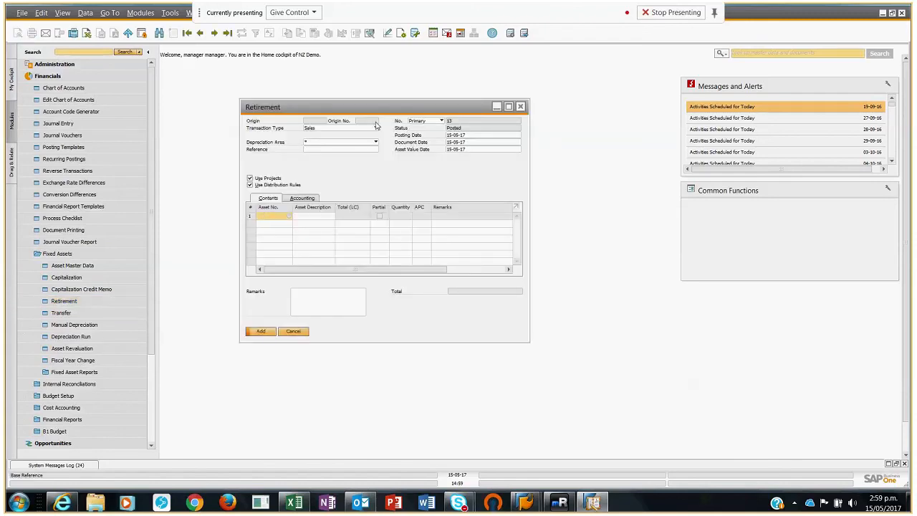
left_click(375, 128)
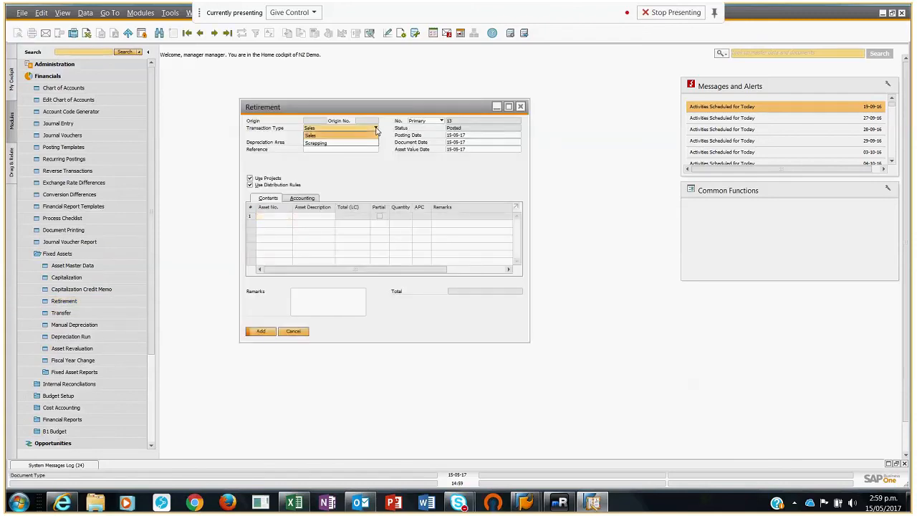
left_click(337, 143)
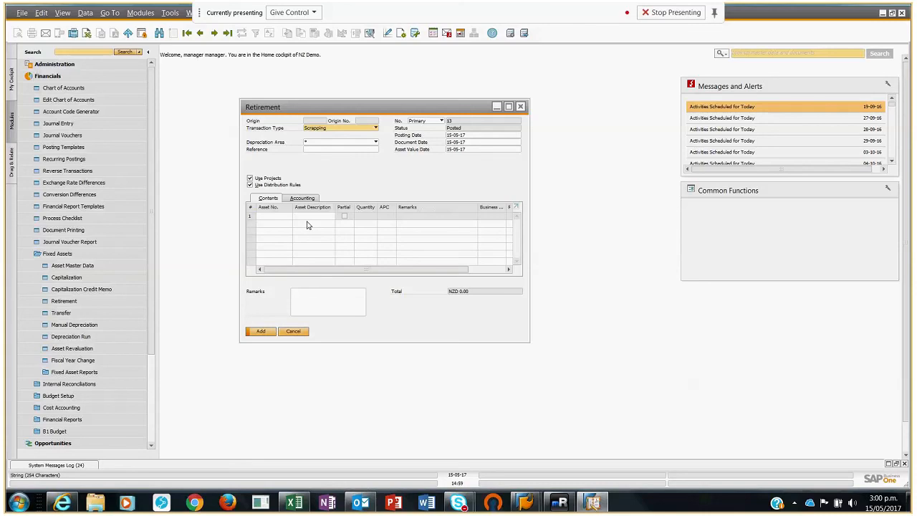
left_click(293, 331)
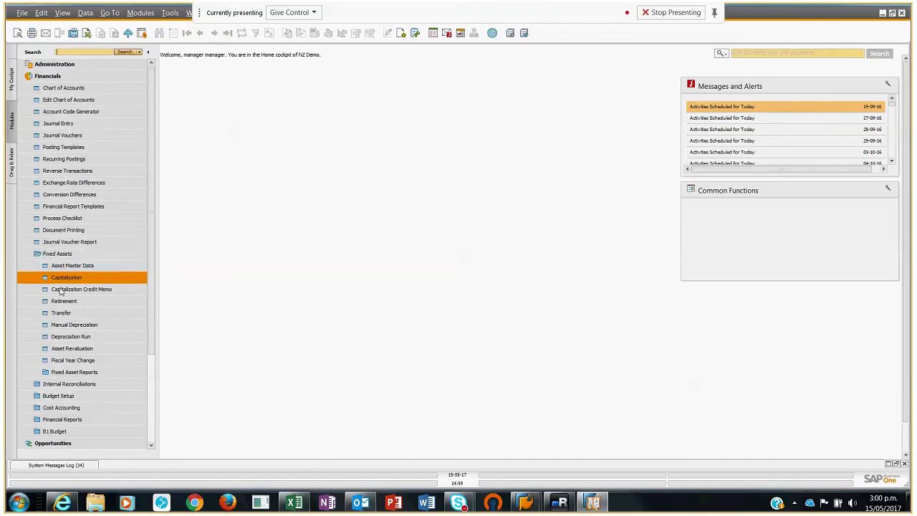
Step: Run the Asset History Sheet for the Main Area and period 2018, examine its columns and return to the selection criteria
left_click(75, 373)
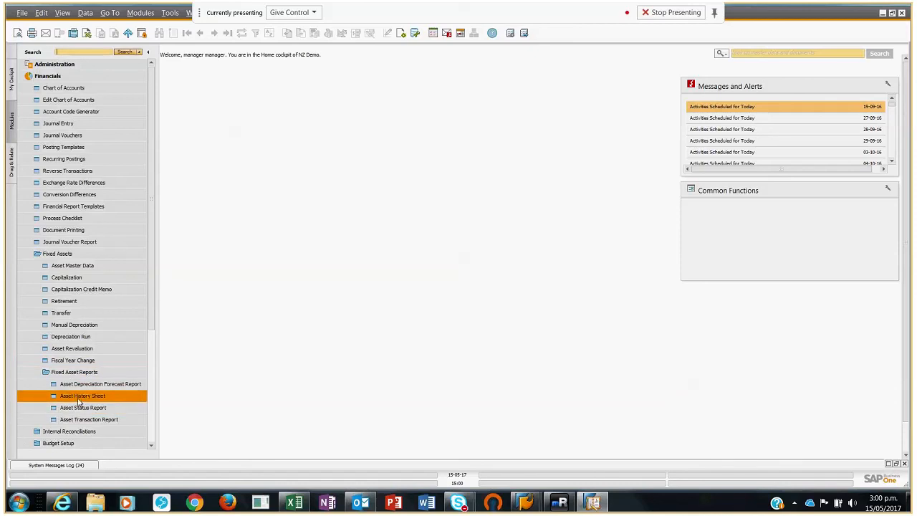
left_click(80, 400)
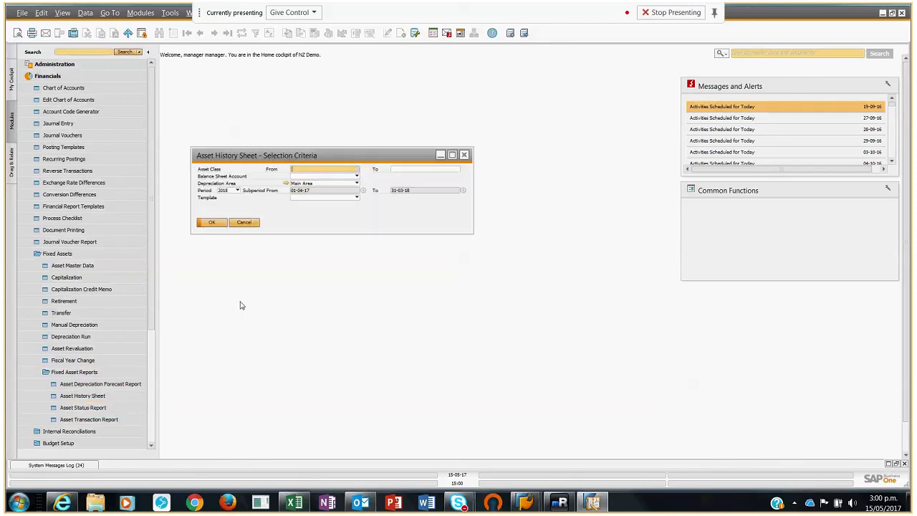
left_click(213, 223)
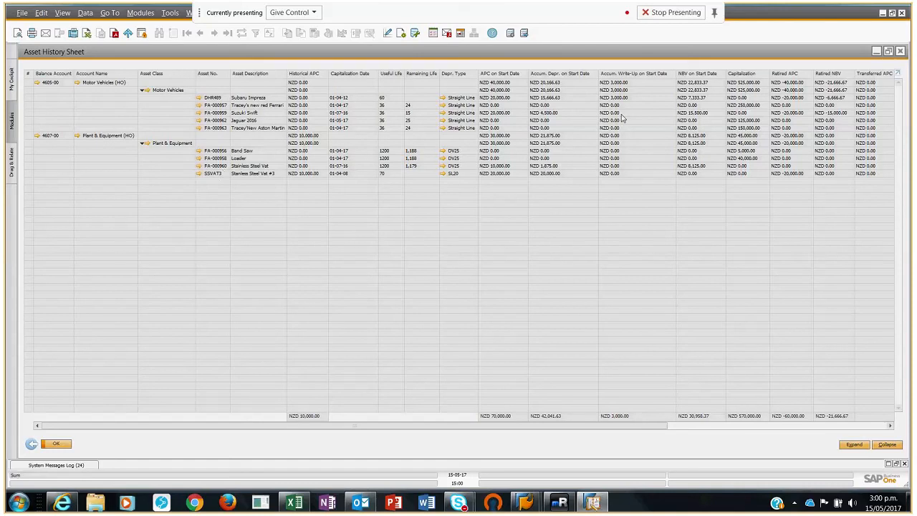
mouse_move(477, 426)
left_mouse_down()
mouse_move(709, 428)
mouse_move(537, 447)
mouse_move(474, 444)
left_mouse_up()
left_click(31, 445)
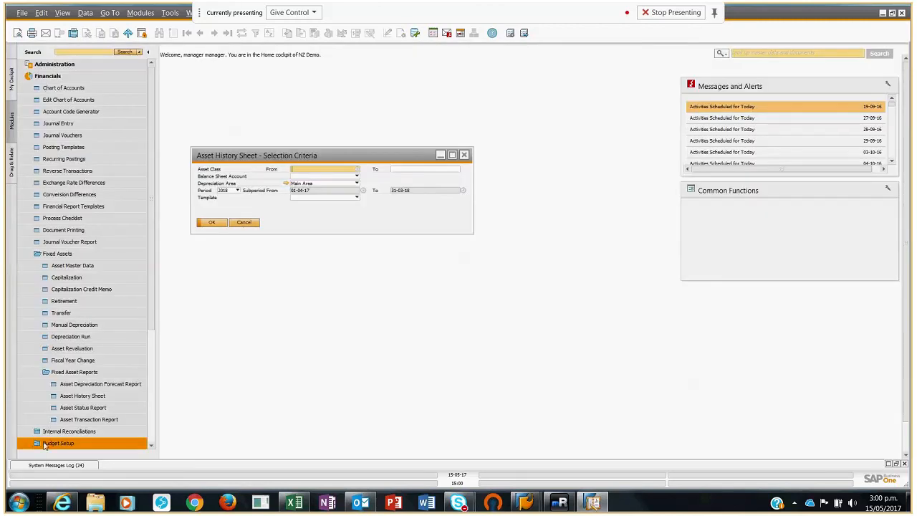
Step: Show the last asset master record, review its Asset Transaction Report, and close both the report and the record
left_click(74, 268)
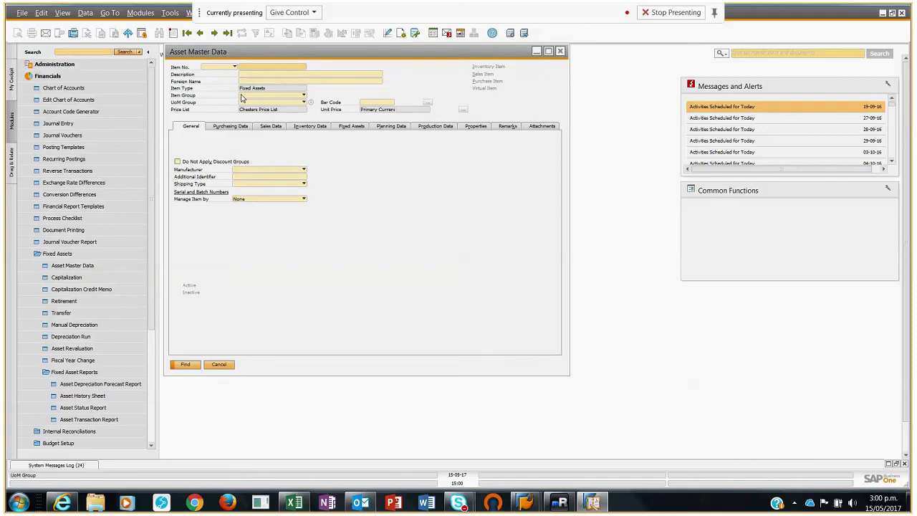
left_click(228, 34)
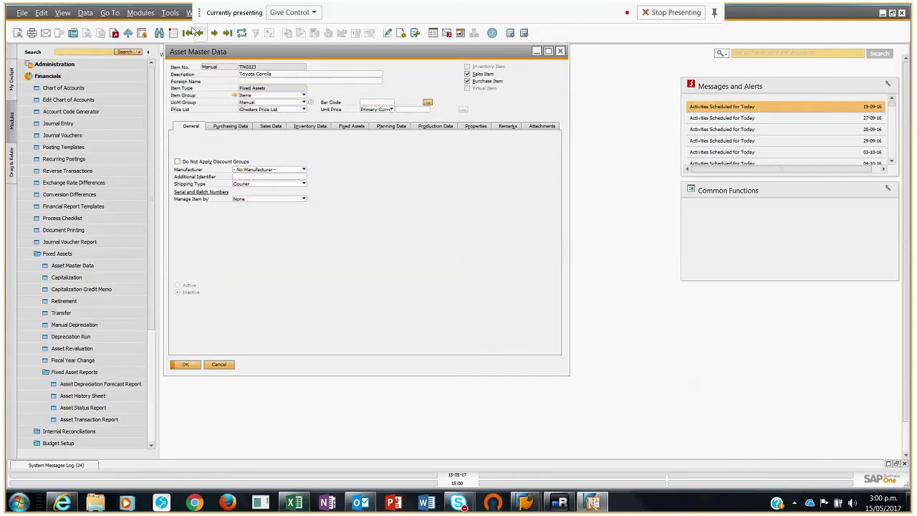
right_click(401, 166)
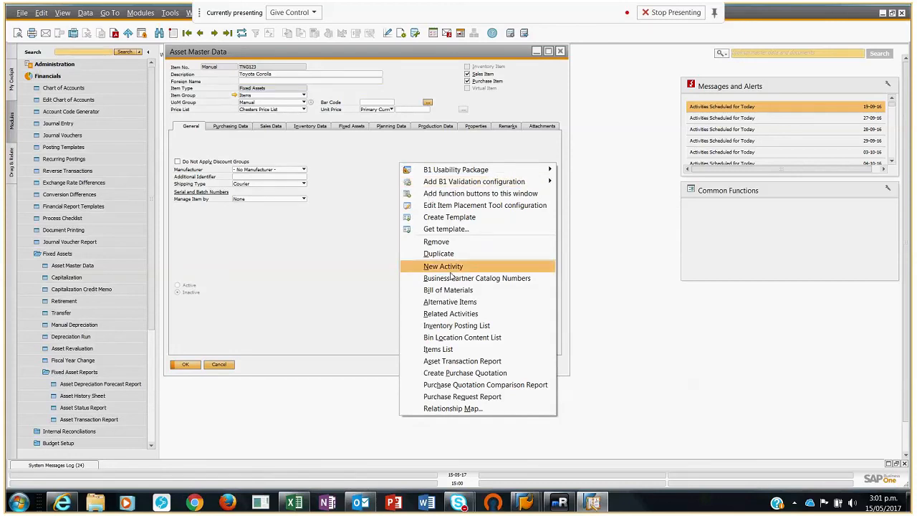
left_click(472, 361)
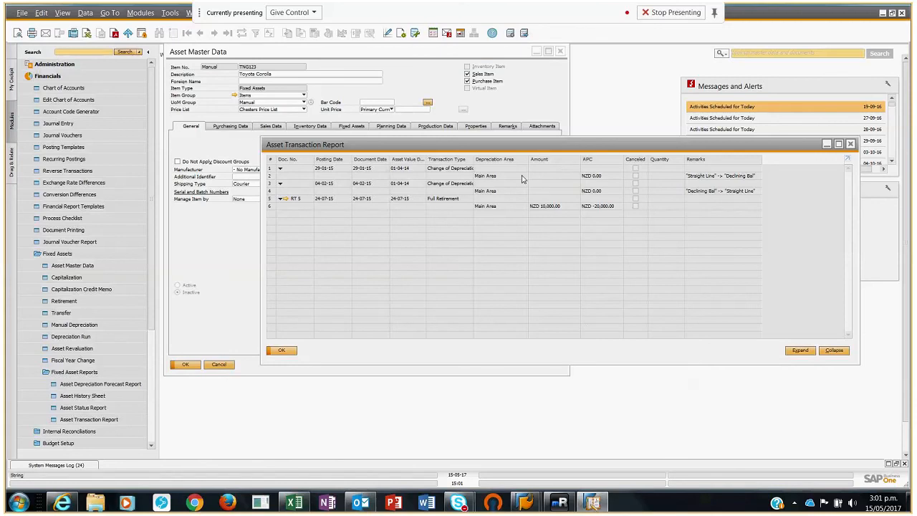
left_click(283, 351)
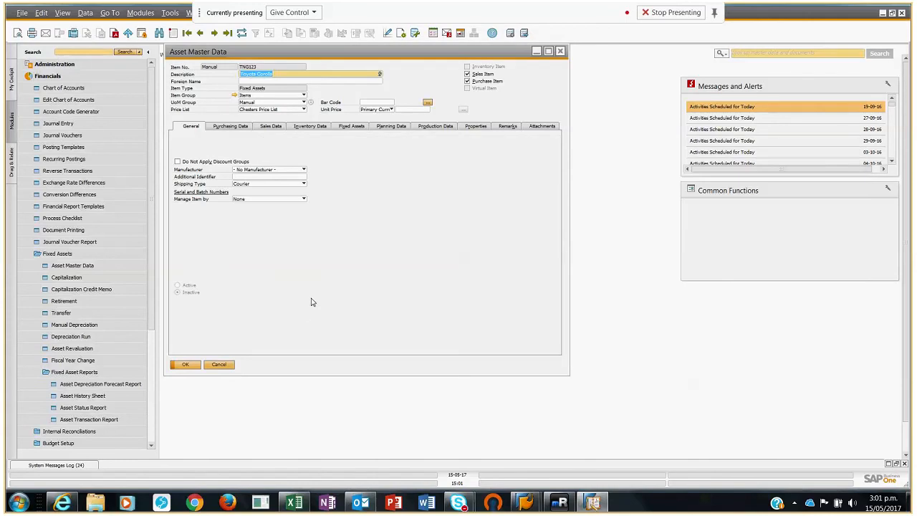
left_click(218, 365)
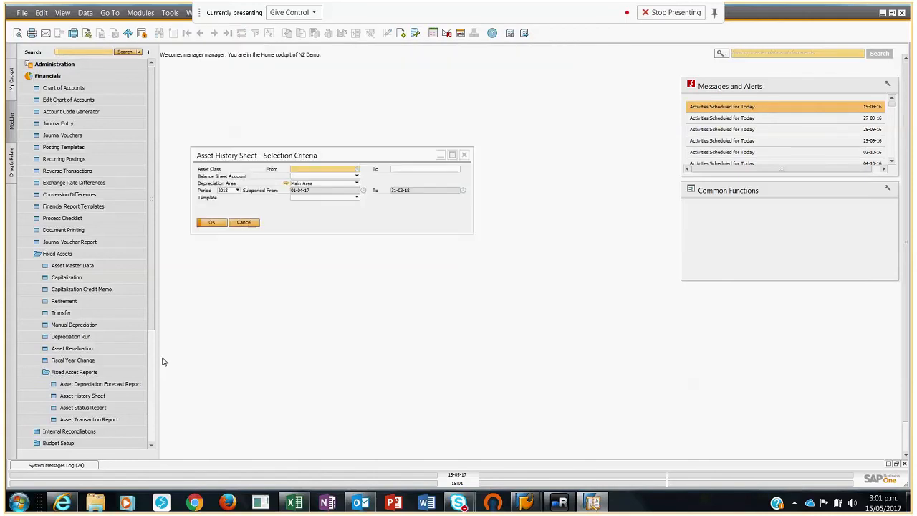
Step: Run the Asset Transaction Report without selection criteria, look through the listed assets, and close it along with the Asset History Sheet criteria
left_click(98, 418)
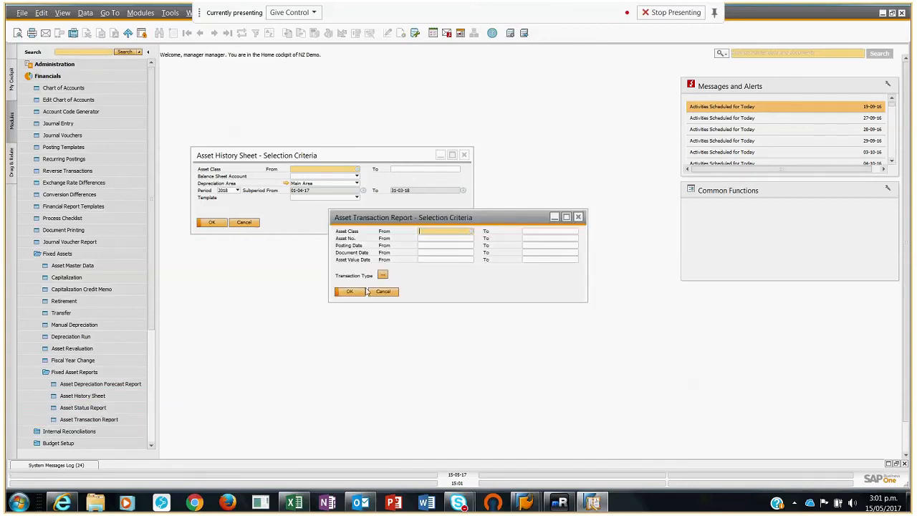
left_click(351, 294)
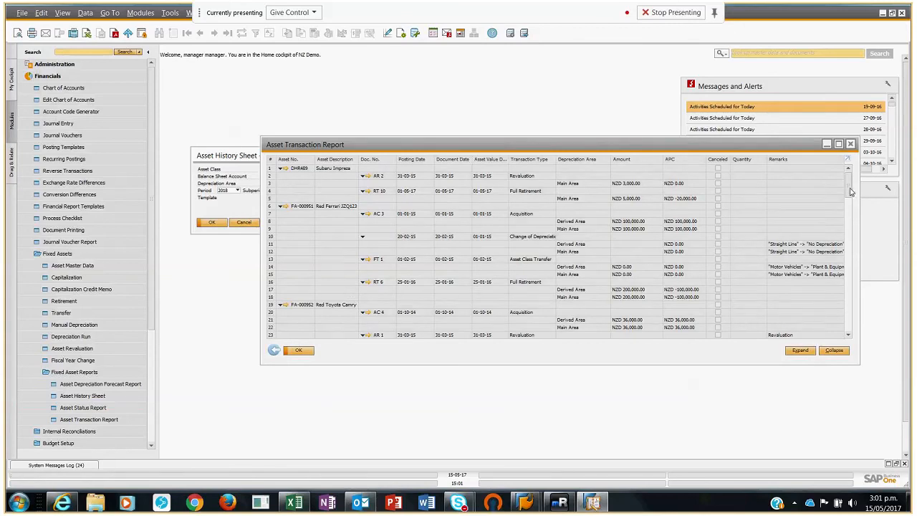
mouse_move(850, 192)
left_mouse_down()
mouse_move(868, 254)
mouse_move(851, 289)
mouse_move(850, 175)
left_mouse_up()
left_click(299, 351)
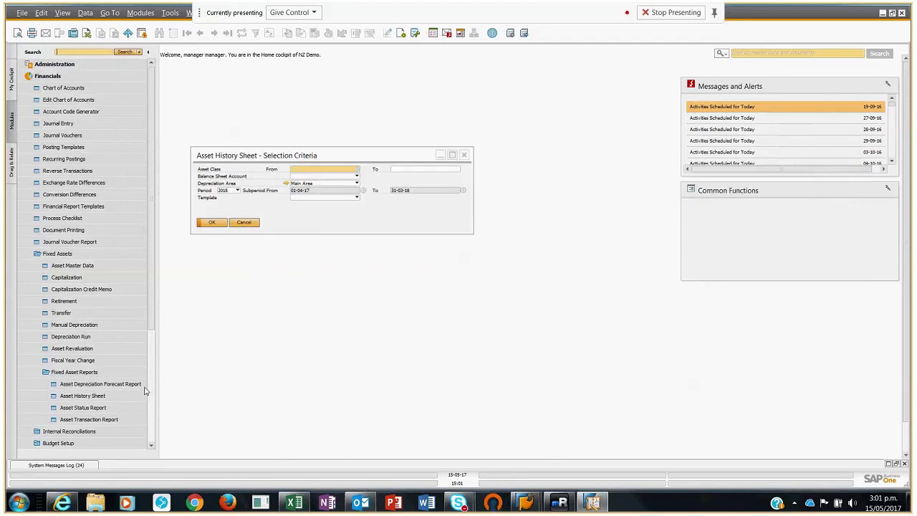
left_click(110, 408)
left_click(246, 223)
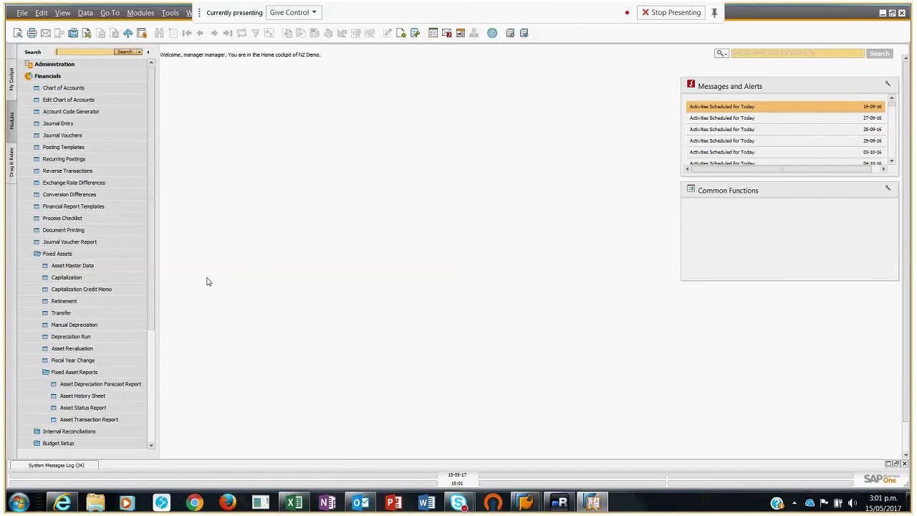
Step: Open Fiscal Year Change, set the originating fiscal year to 2017, and cancel without executing the change
left_click(57, 254)
left_click(57, 254)
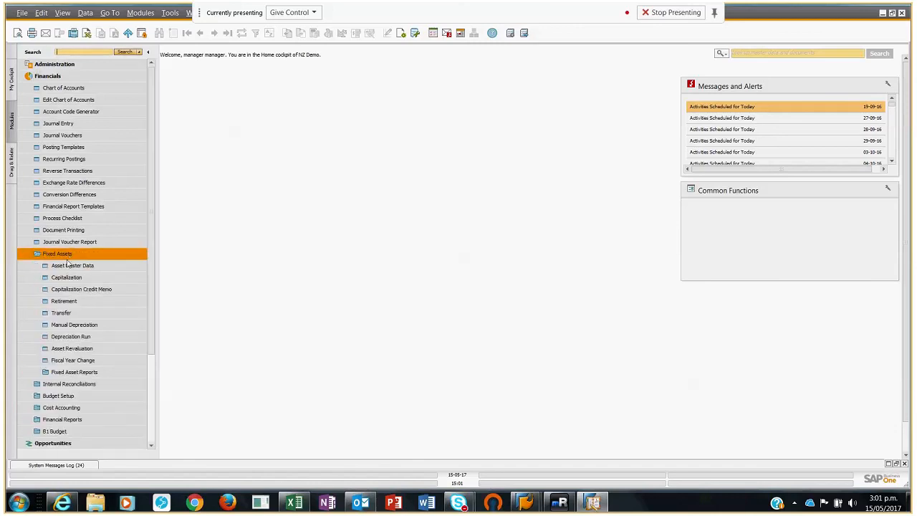
left_click(74, 364)
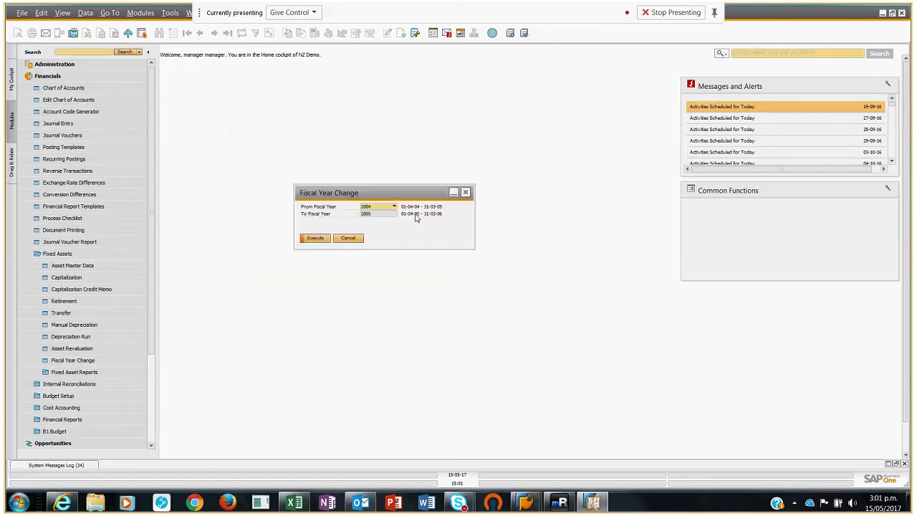
left_click(393, 206)
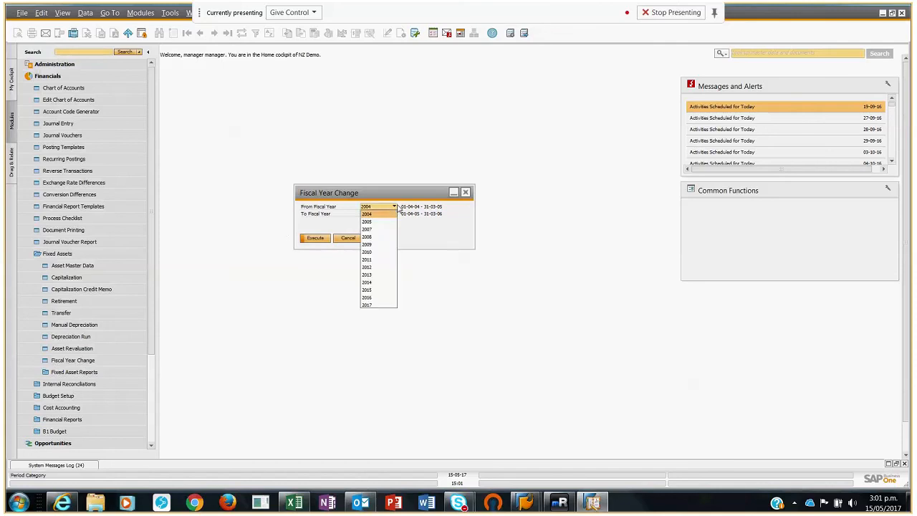
left_click(372, 307)
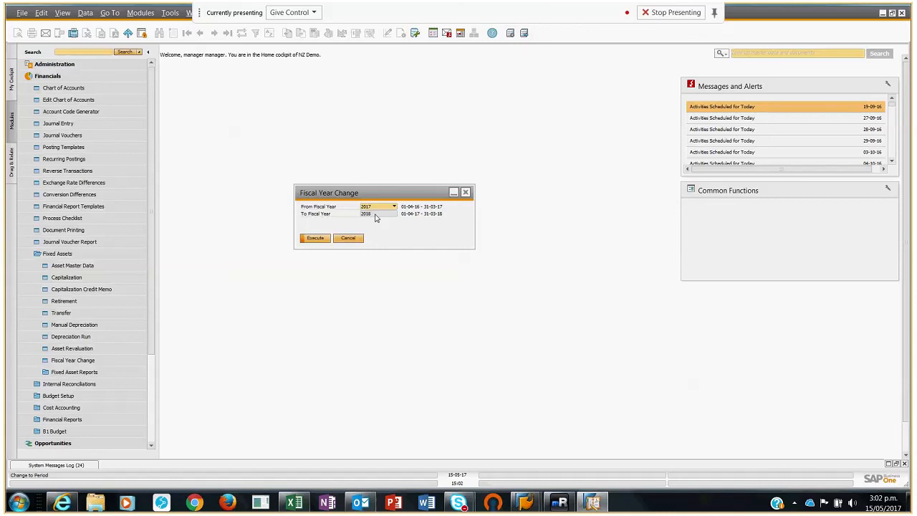
left_click(348, 237)
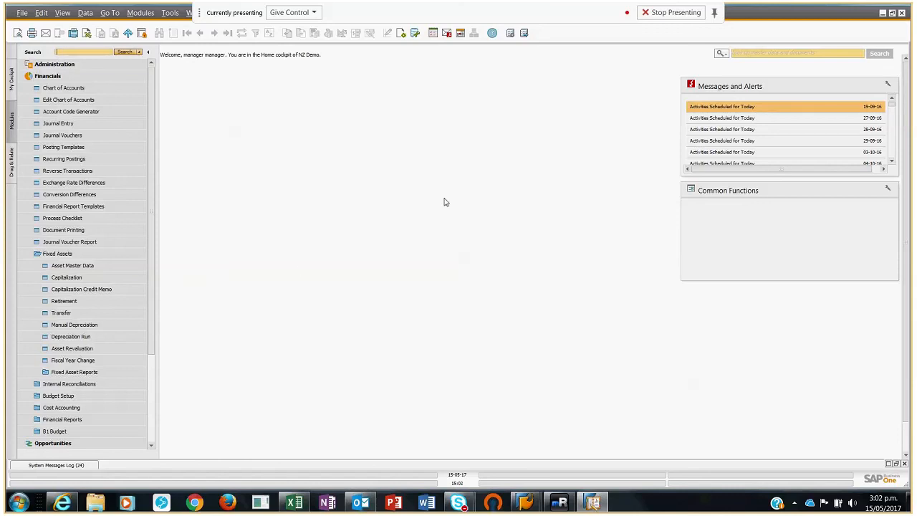
left_click(648, 13)
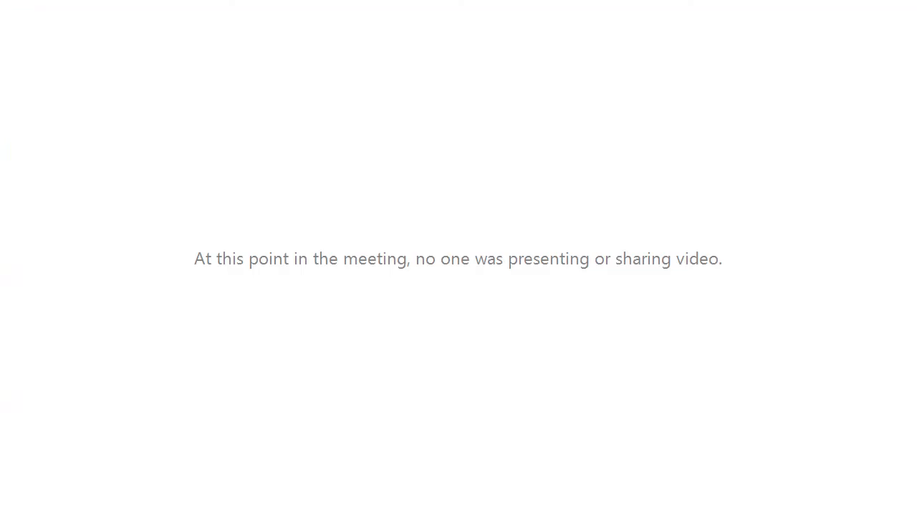